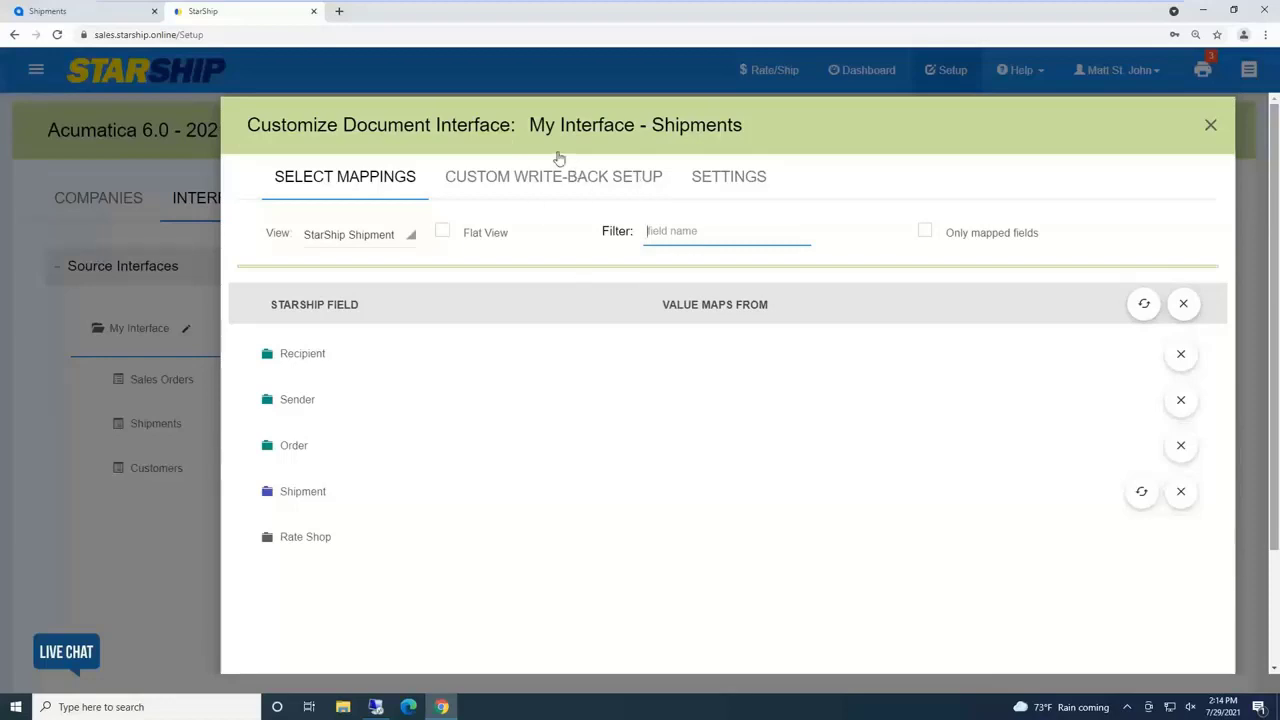
Step: Examine how the Carrier - Service field under Shipment > Carrier Information translates Ship Via values in the Shipments interface
click(316, 493)
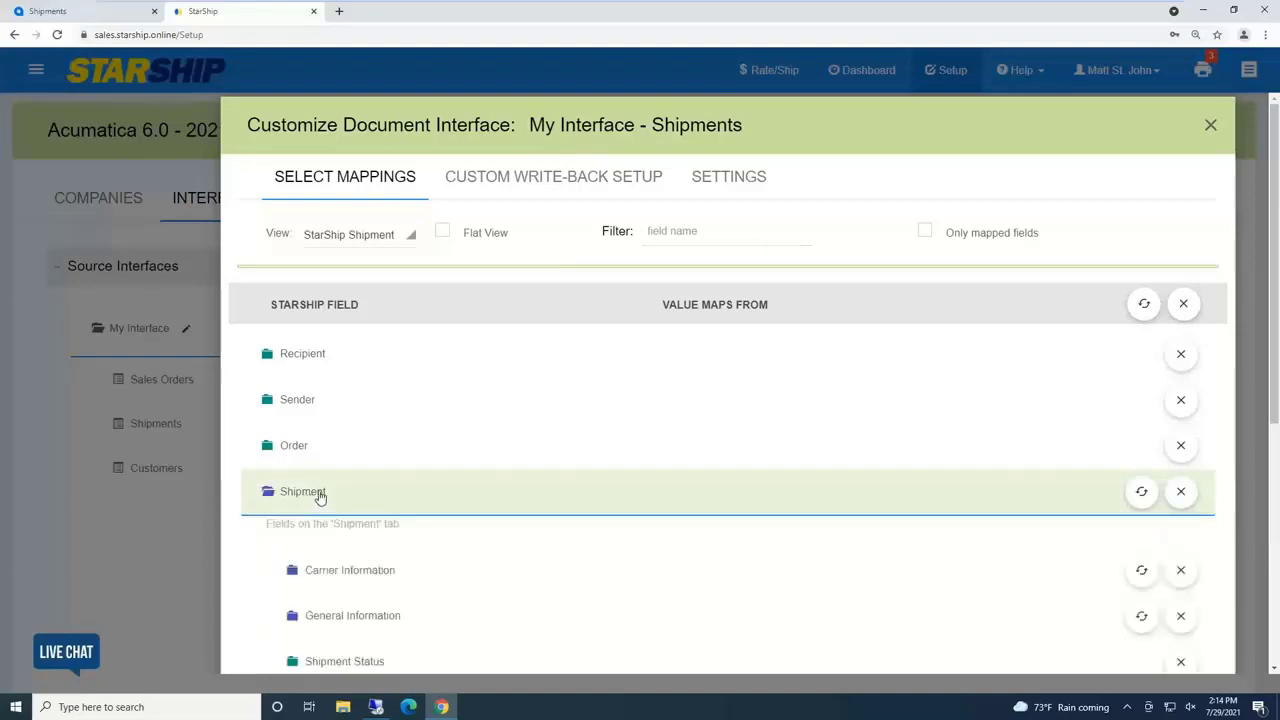
scroll(410, 540, down, 2)
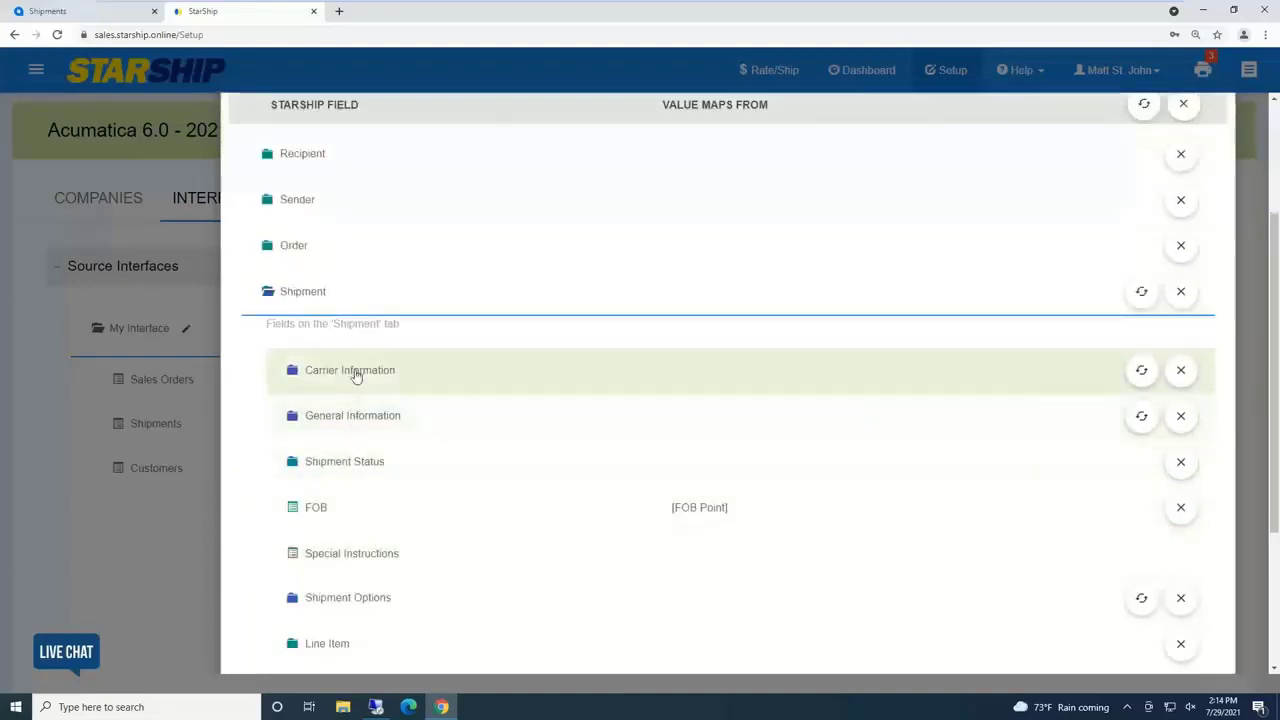
click(357, 371)
scroll(414, 528, down, 1)
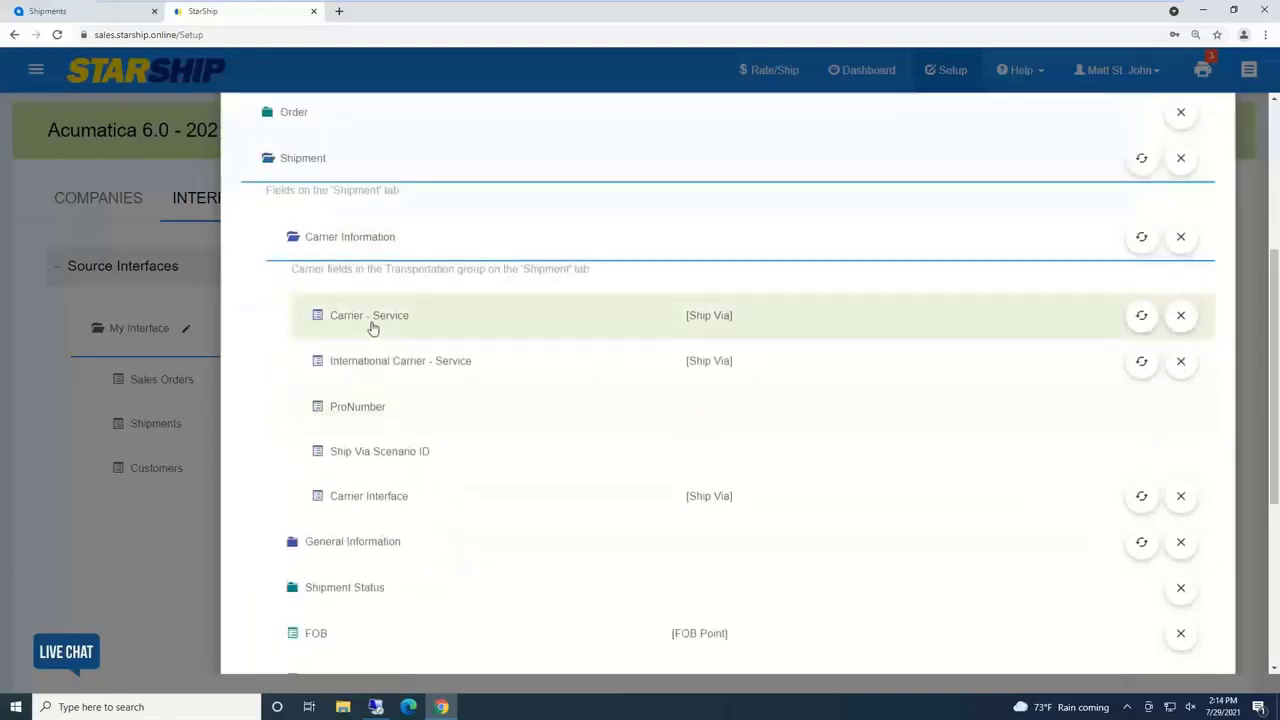
click(371, 320)
scroll(569, 380, down, 2)
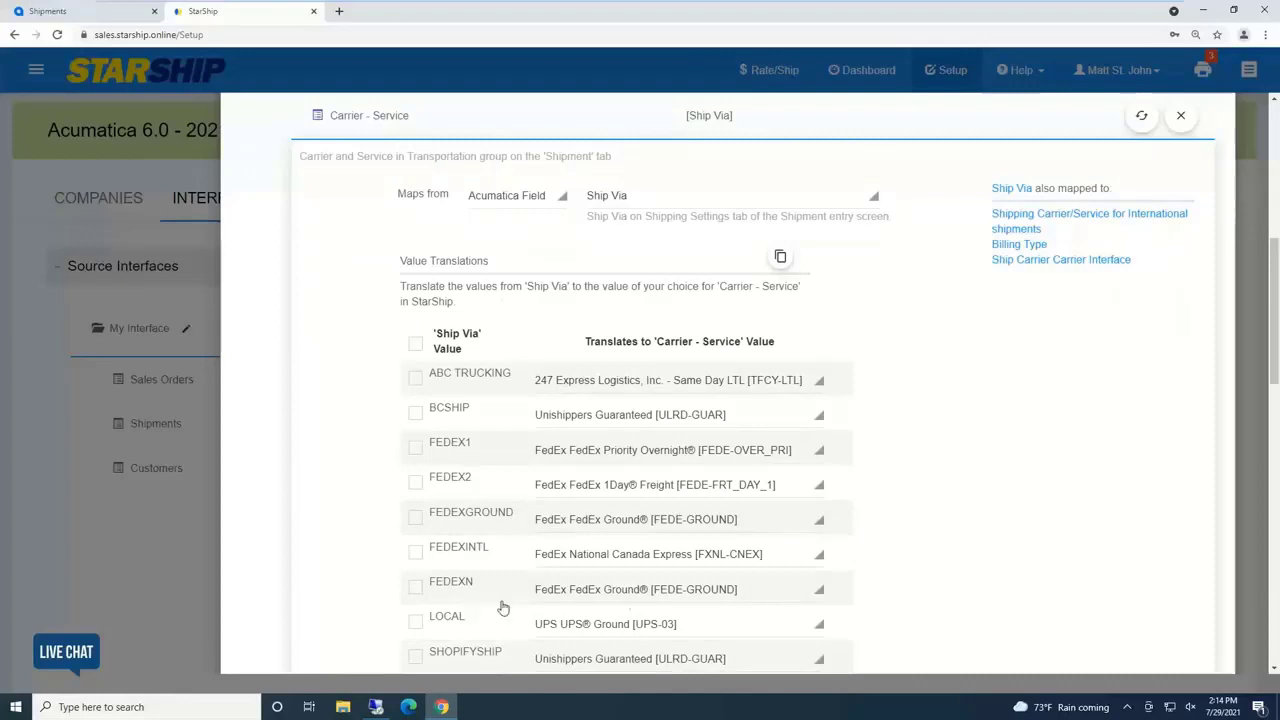
scroll(623, 597, down, 2)
scroll(571, 540, down, 4)
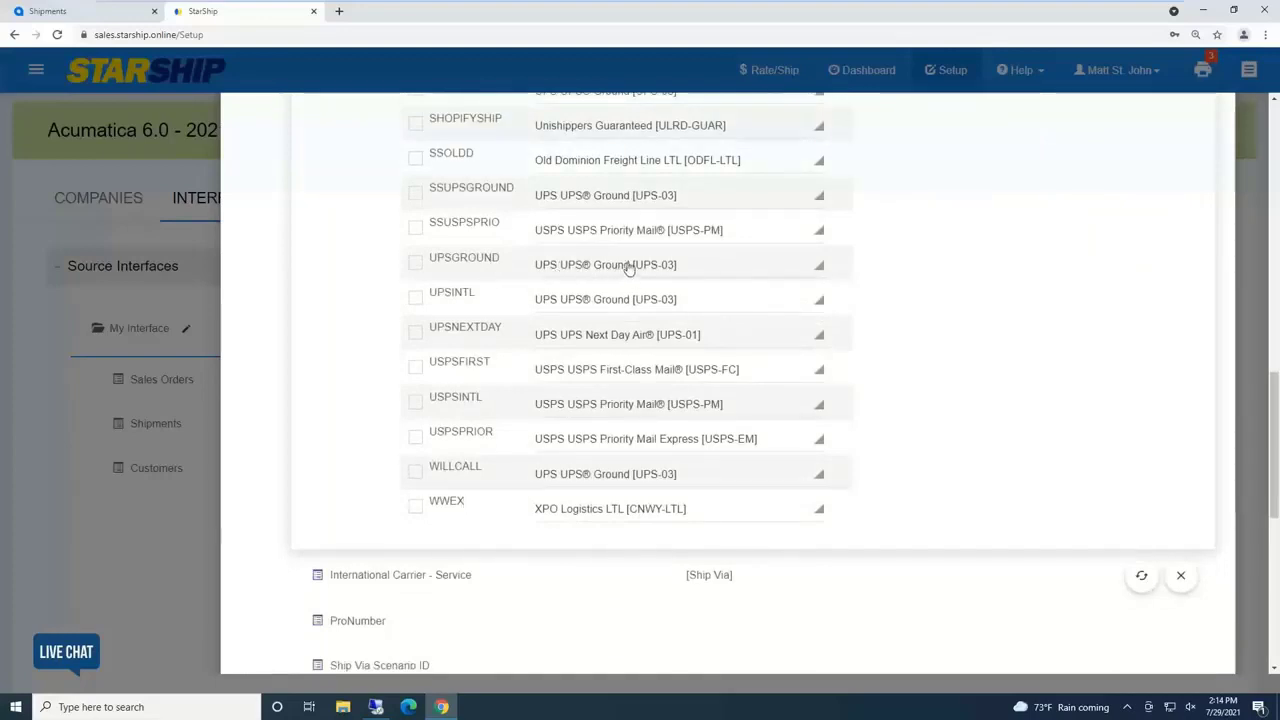
scroll(882, 497, up, 5)
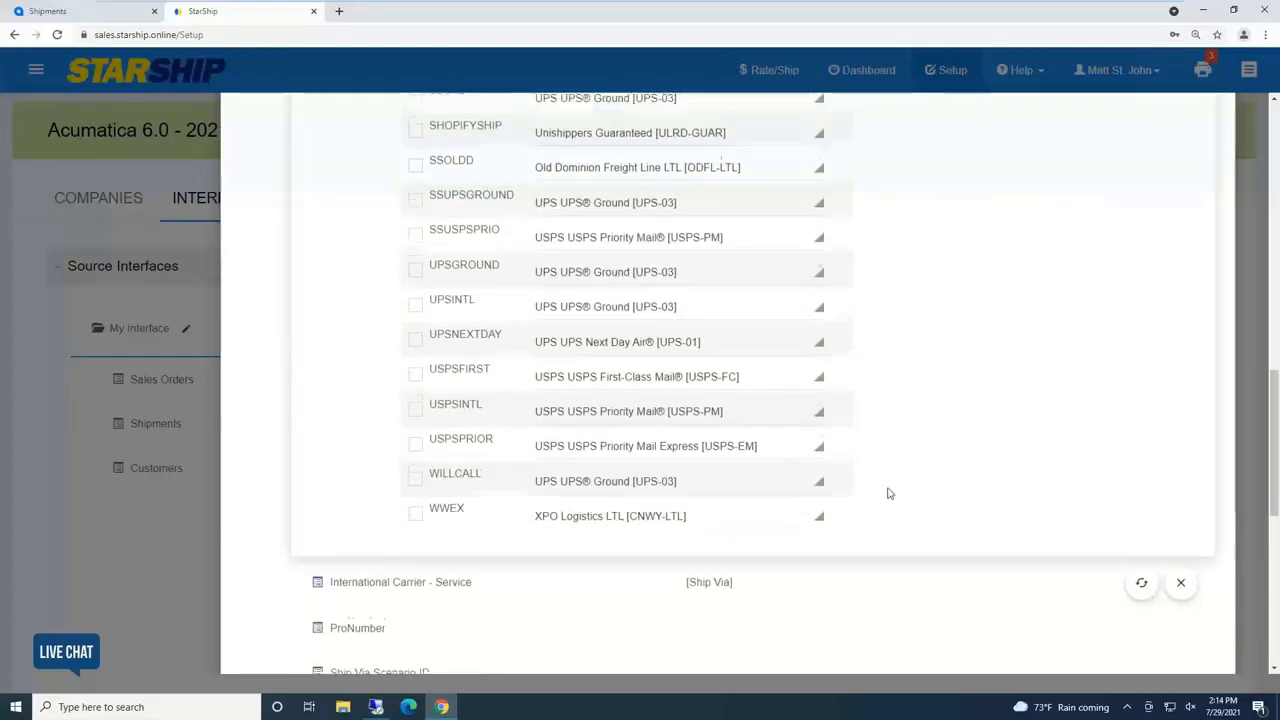
scroll(955, 515, up, 4)
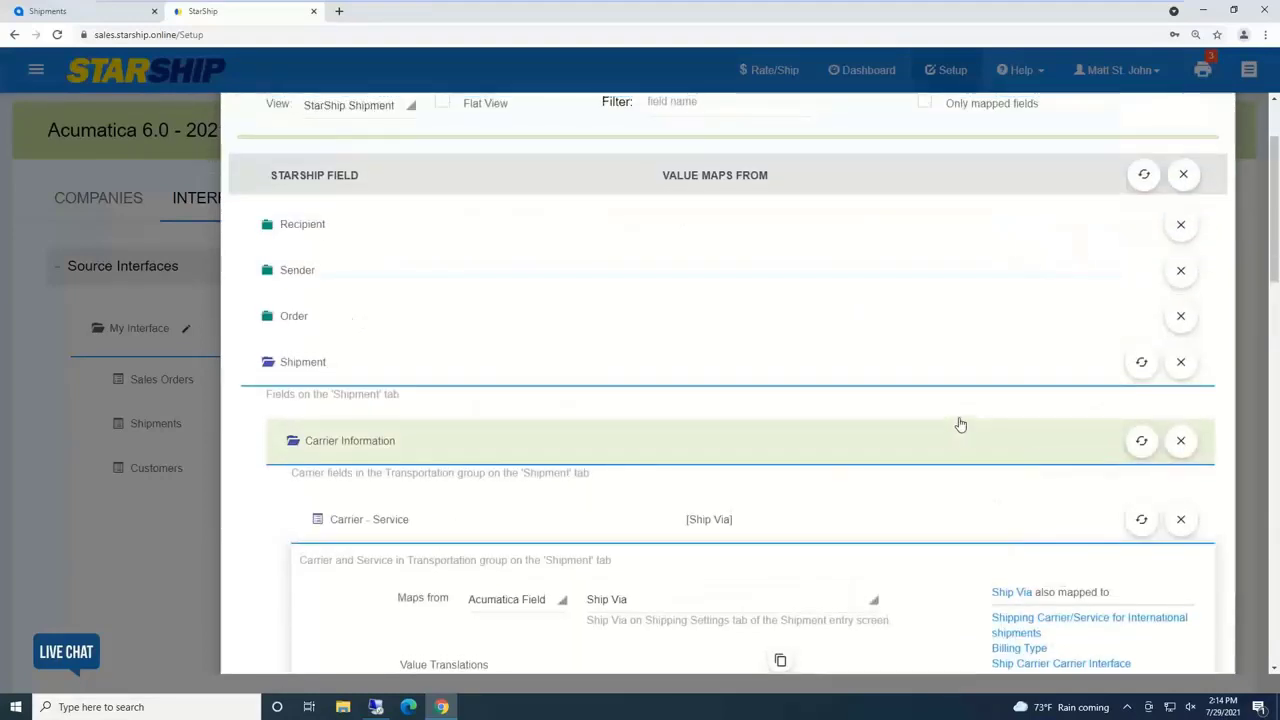
scroll(960, 423, up, 2)
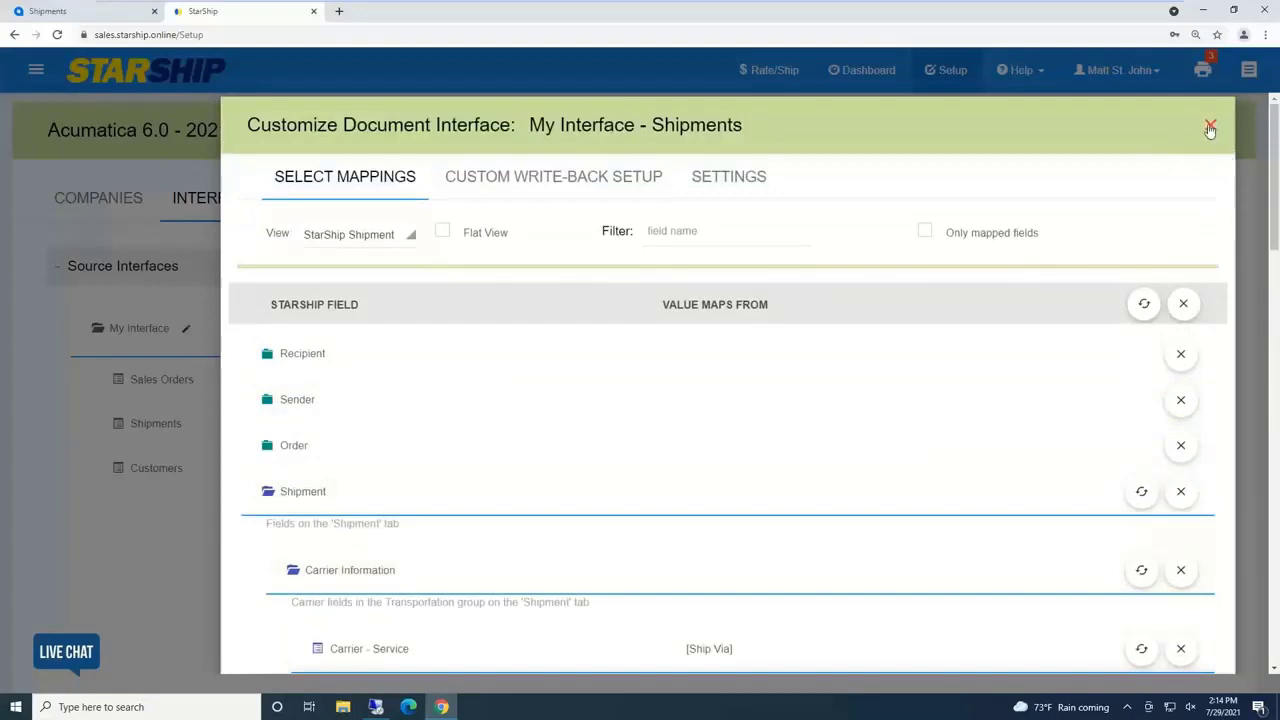
Step: Browse the Acumatica fields available as the source for the Carrier - Service mapping, and close the interface customization
scroll(777, 497, down, 3)
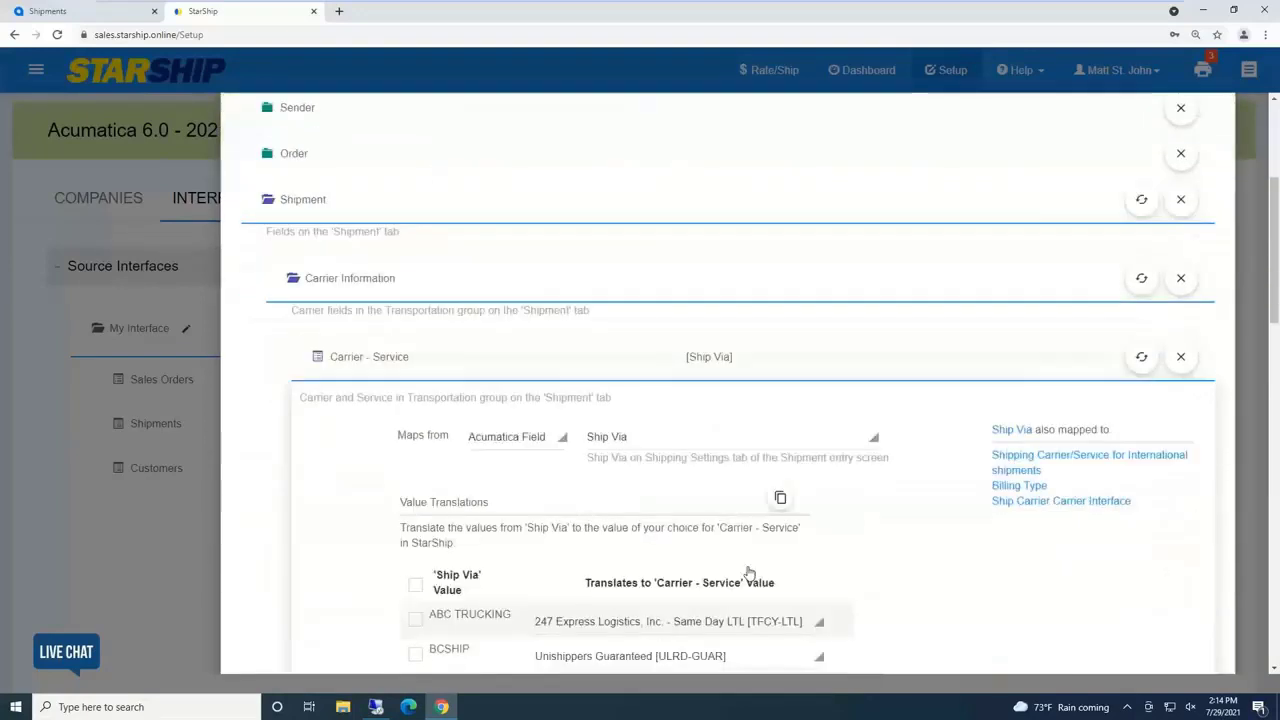
click(637, 401)
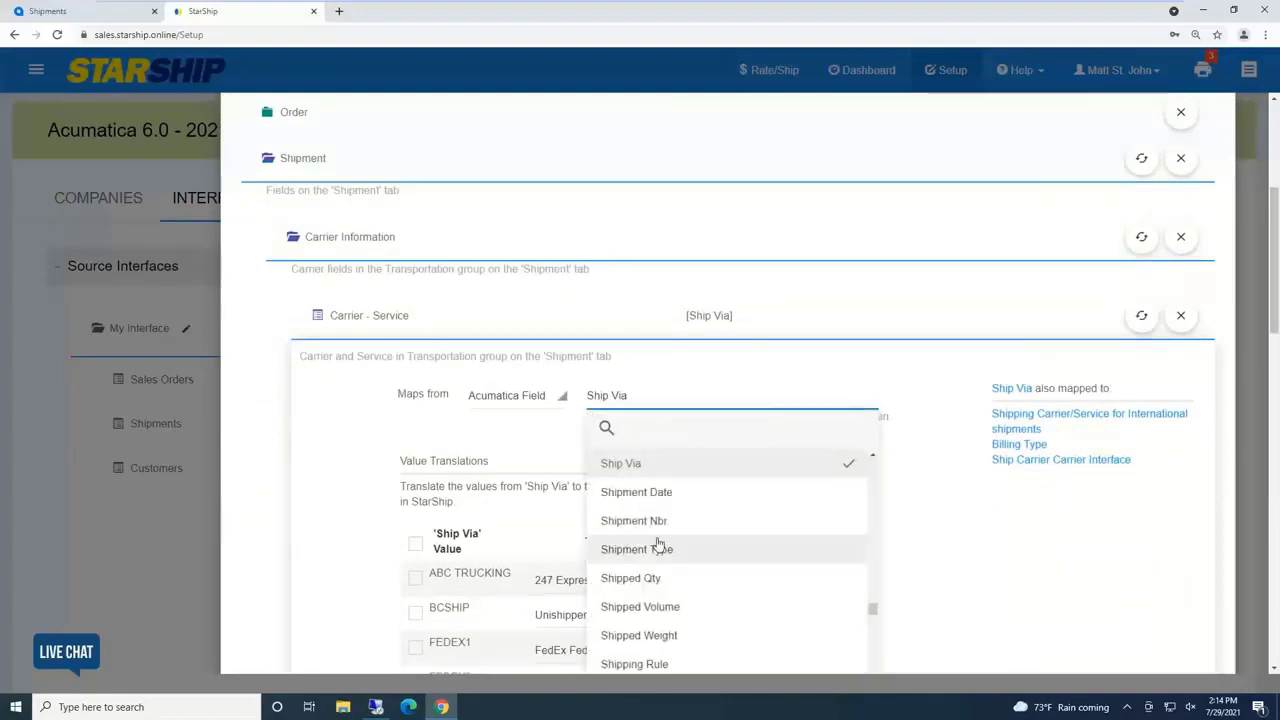
scroll(659, 543, down, 2)
scroll(677, 560, down, 3)
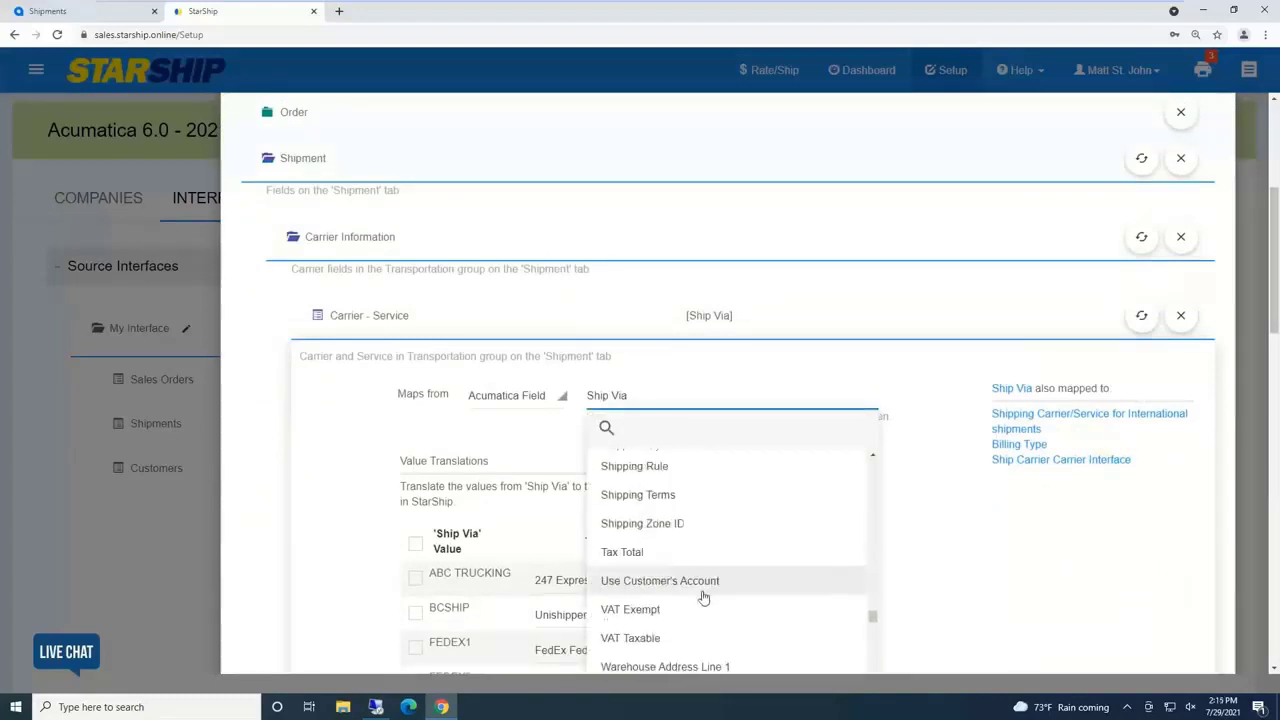
scroll(710, 610, down, 5)
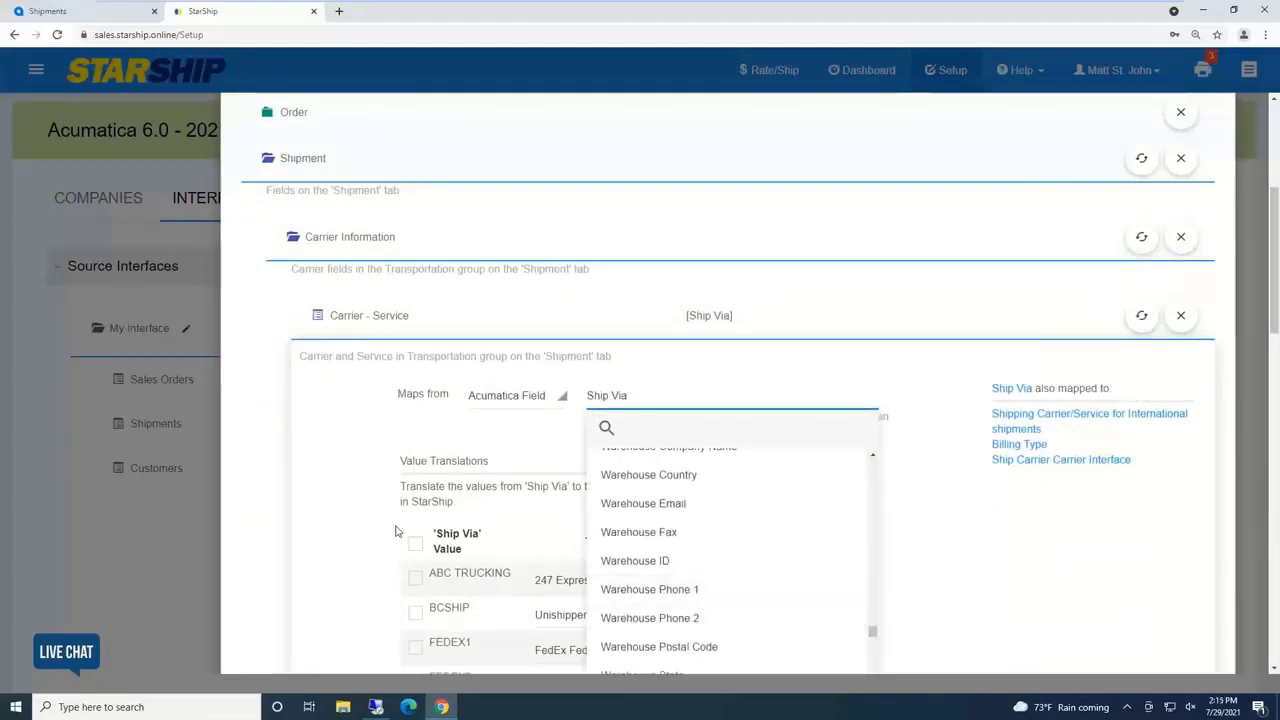
scroll(783, 579, up, 10)
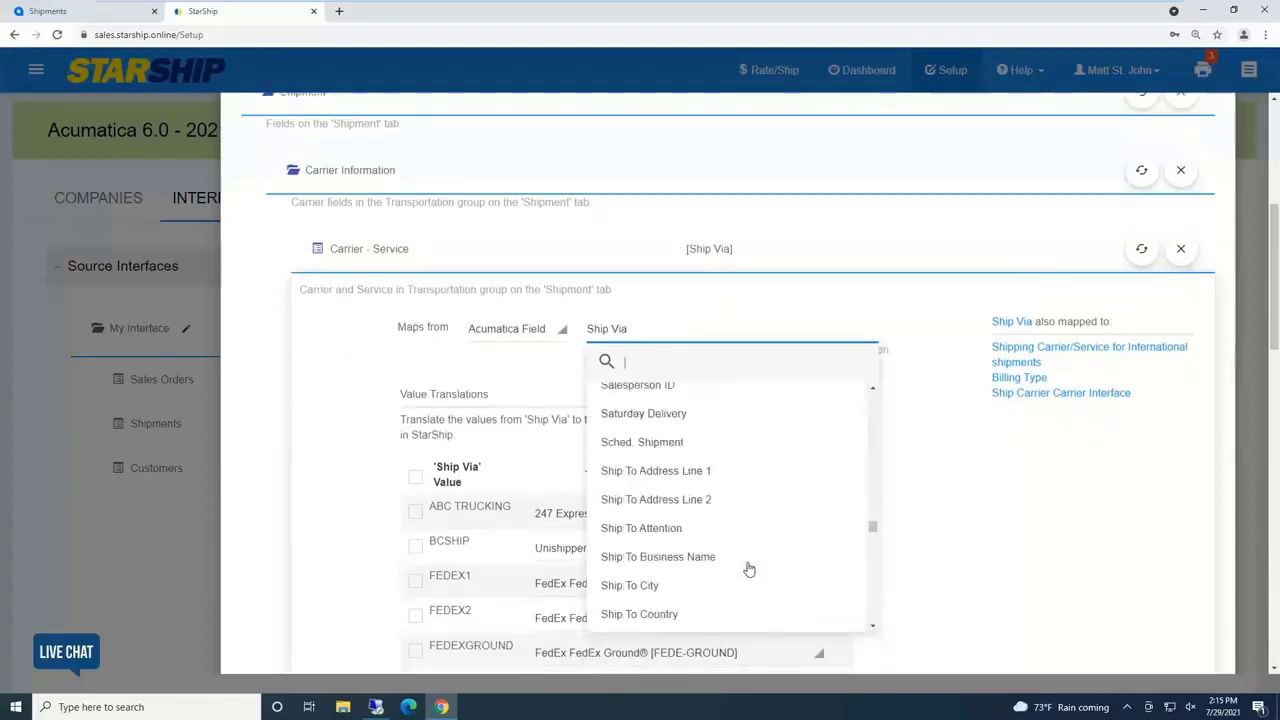
scroll(750, 571, up, 10)
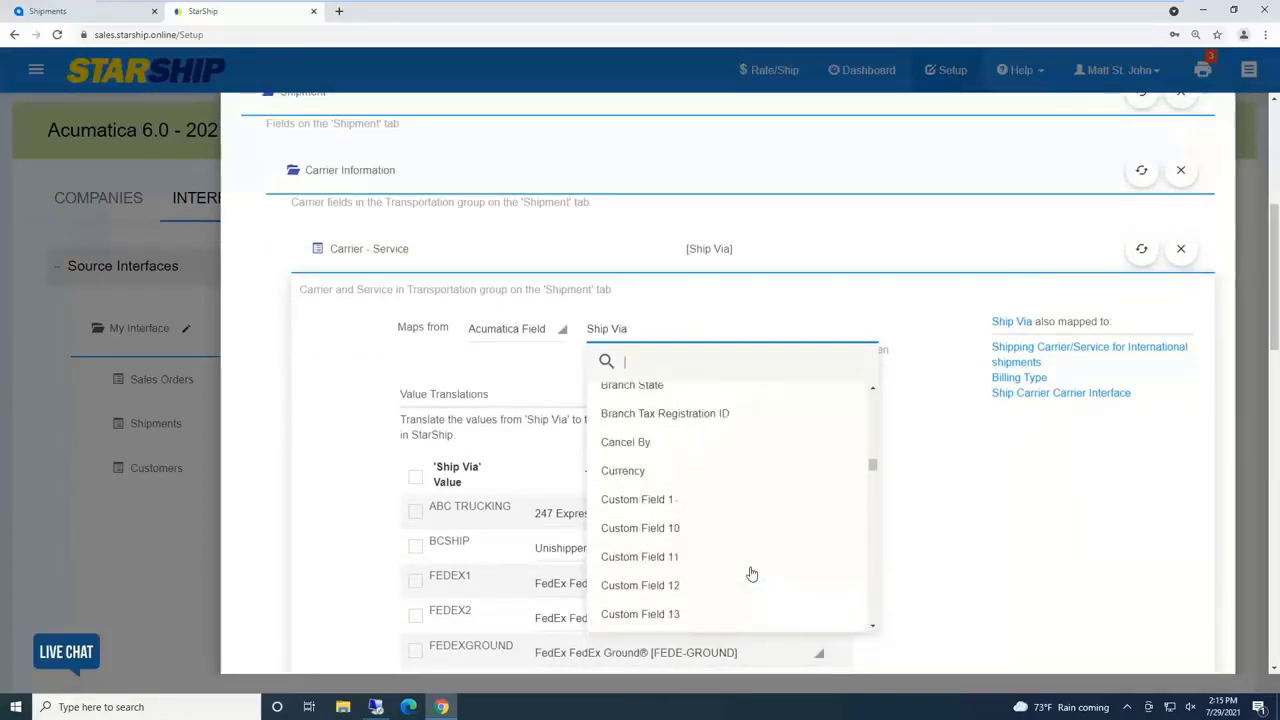
scroll(752, 573, down, 10)
scroll(751, 574, up, 1)
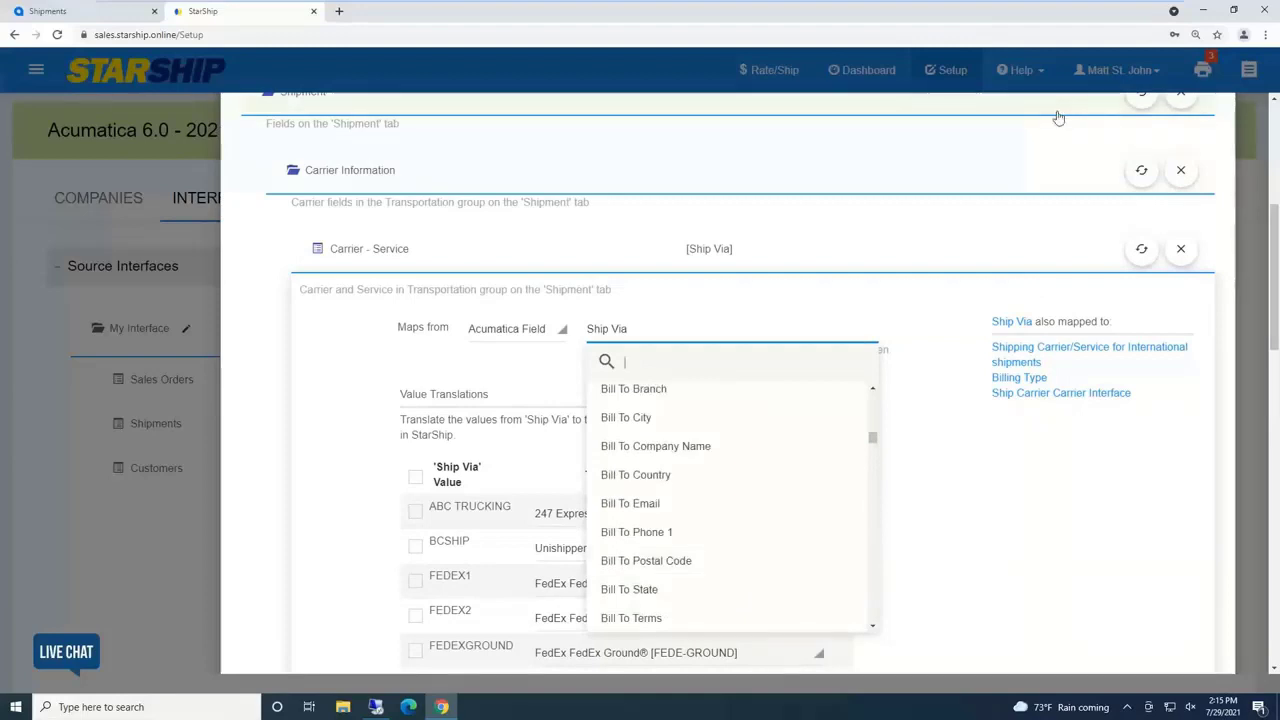
scroll(1013, 220, up, 3)
scroll(1020, 210, up, 1)
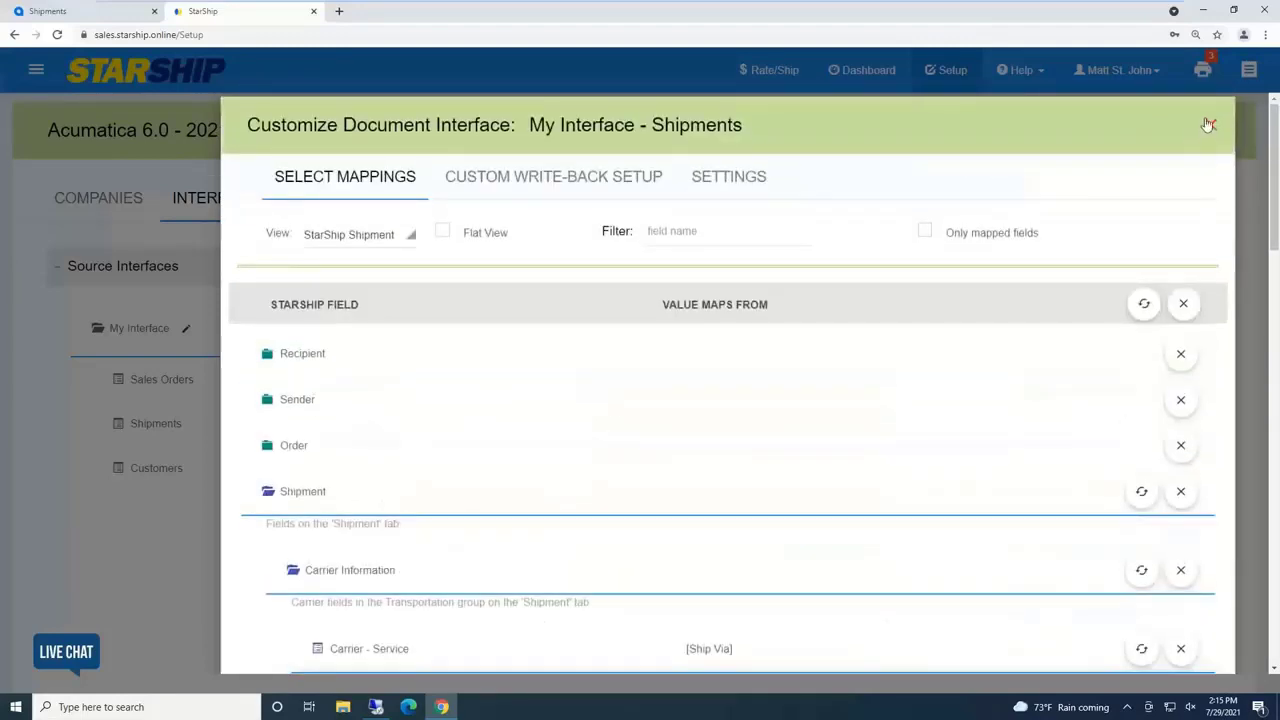
click(1210, 126)
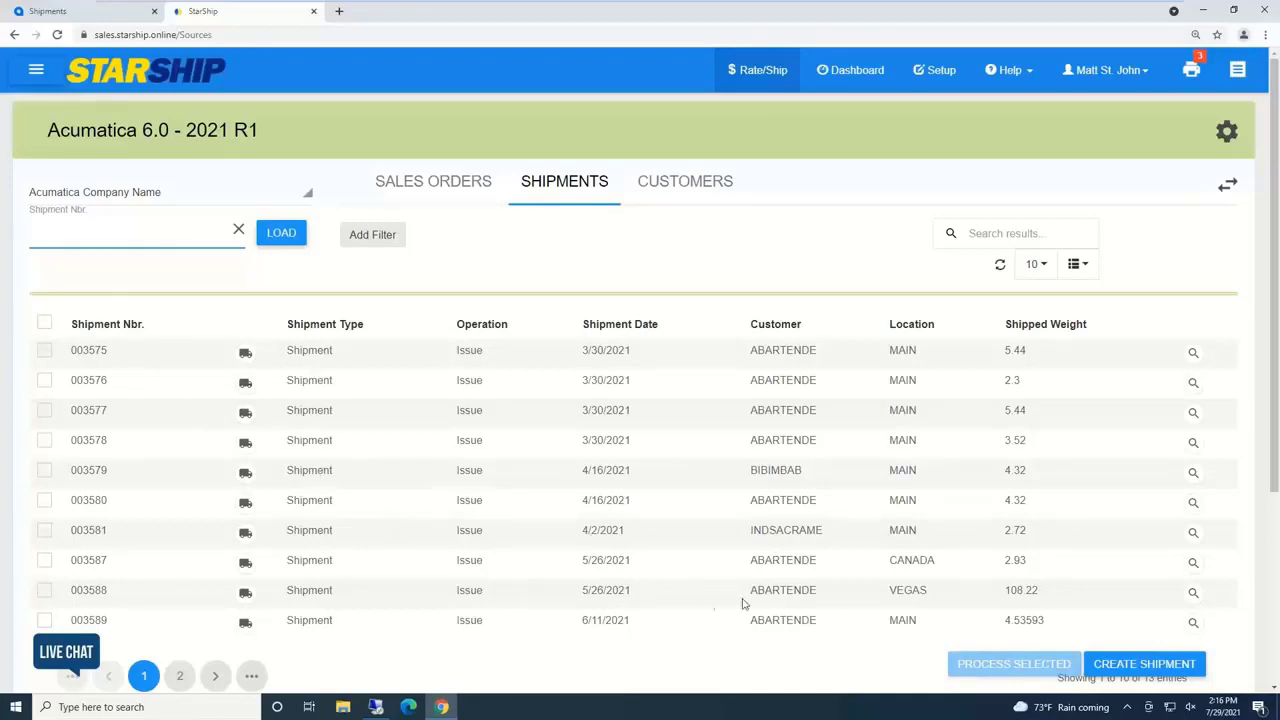
Step: Load the Acumatica shipment for the CANADA location into a parcel shipment and review its transportation details
click(245, 566)
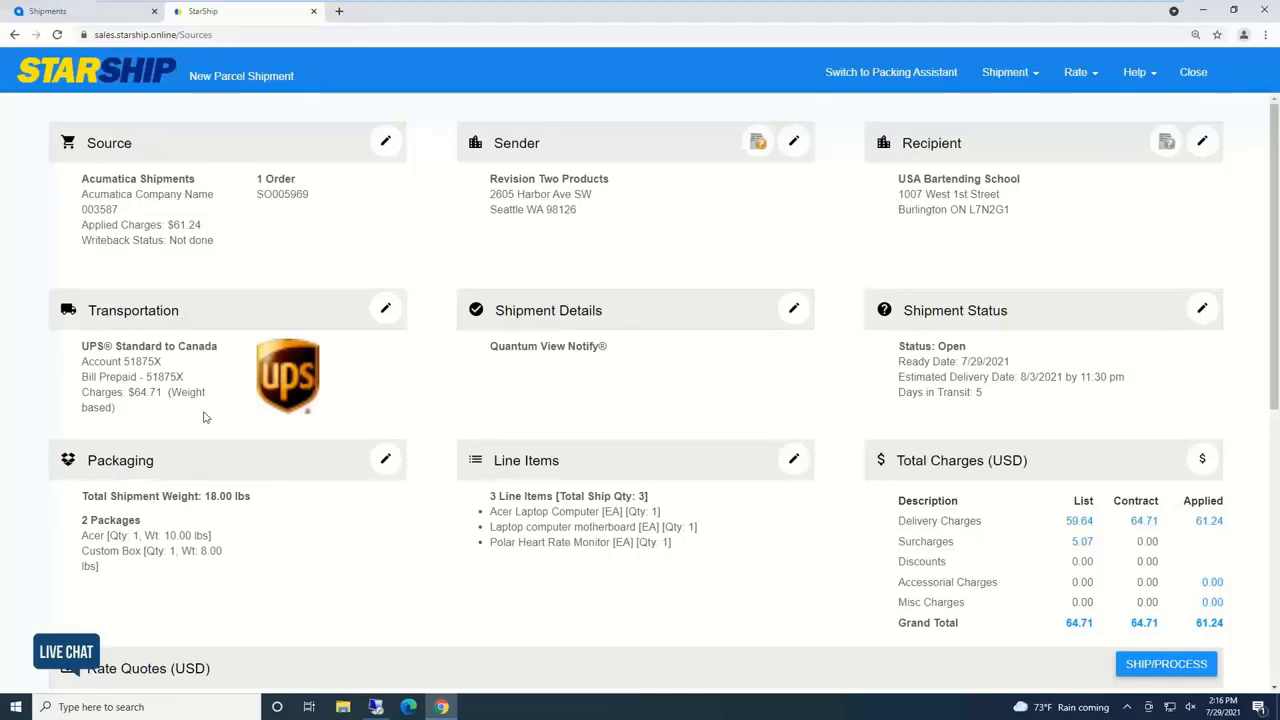
click(385, 308)
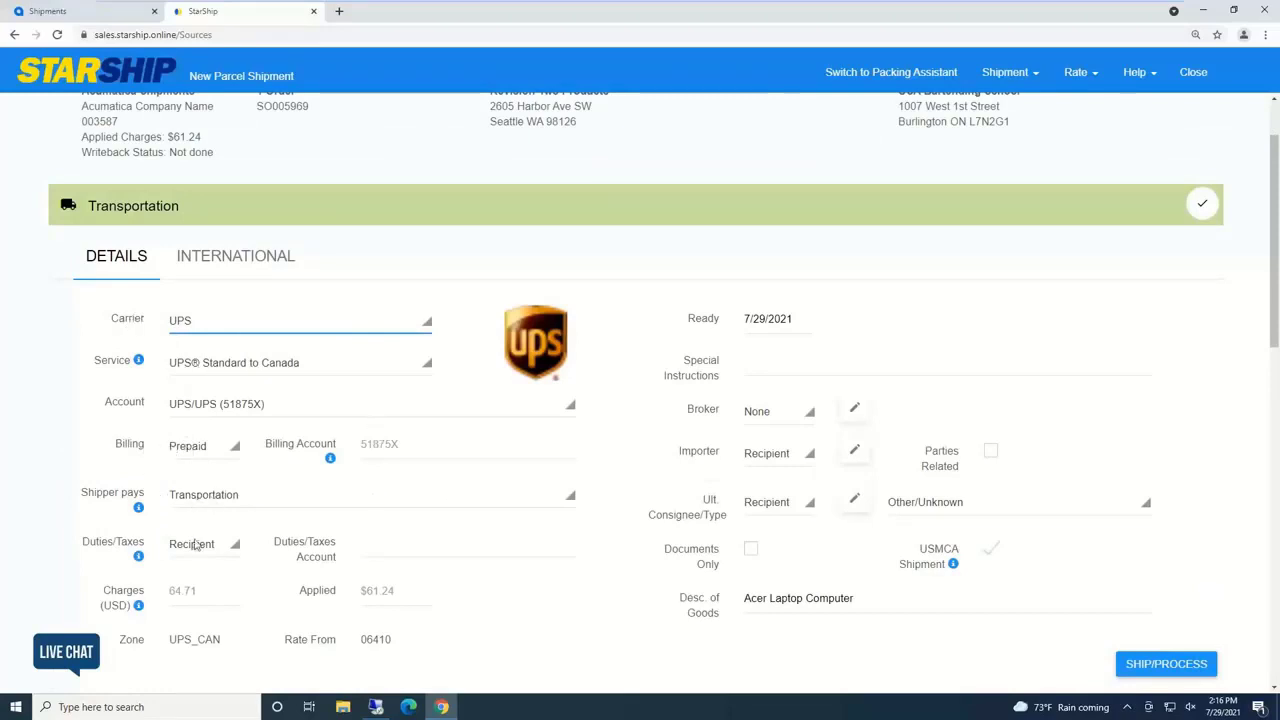
click(1203, 207)
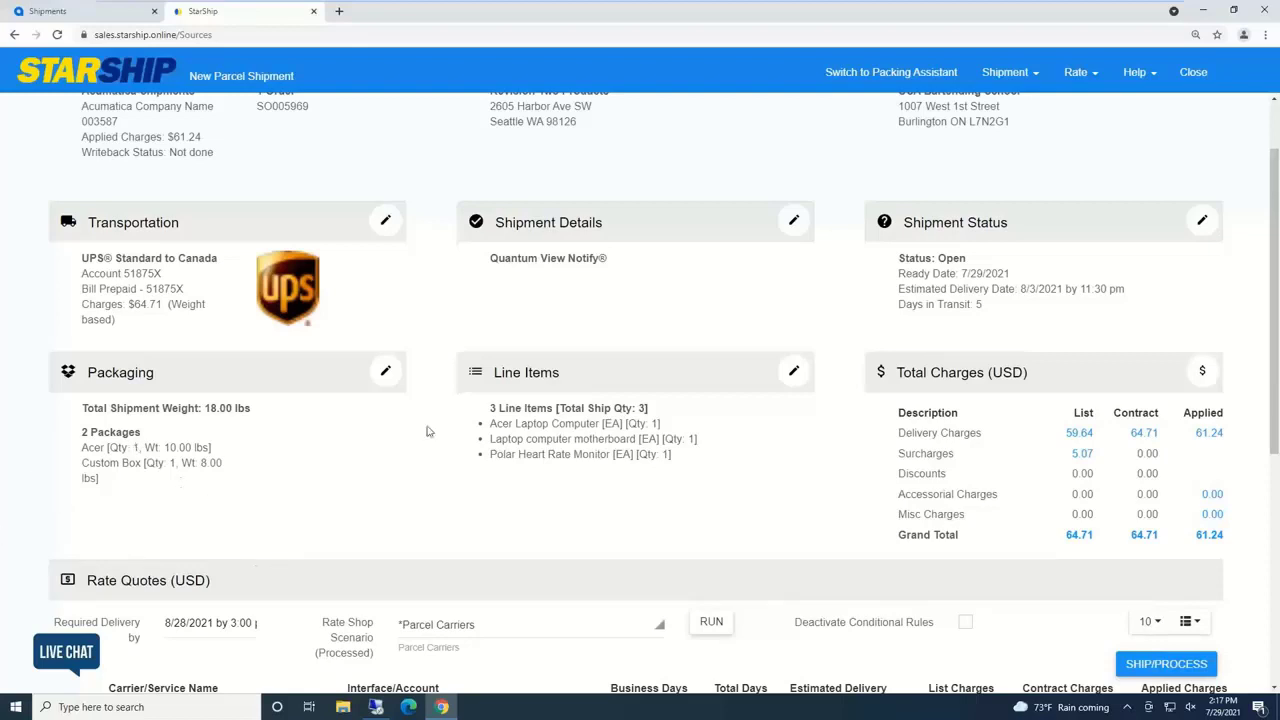
Step: Expand both packages in the packaging section and move the Laptop computer motherboard into the Acer package
click(386, 375)
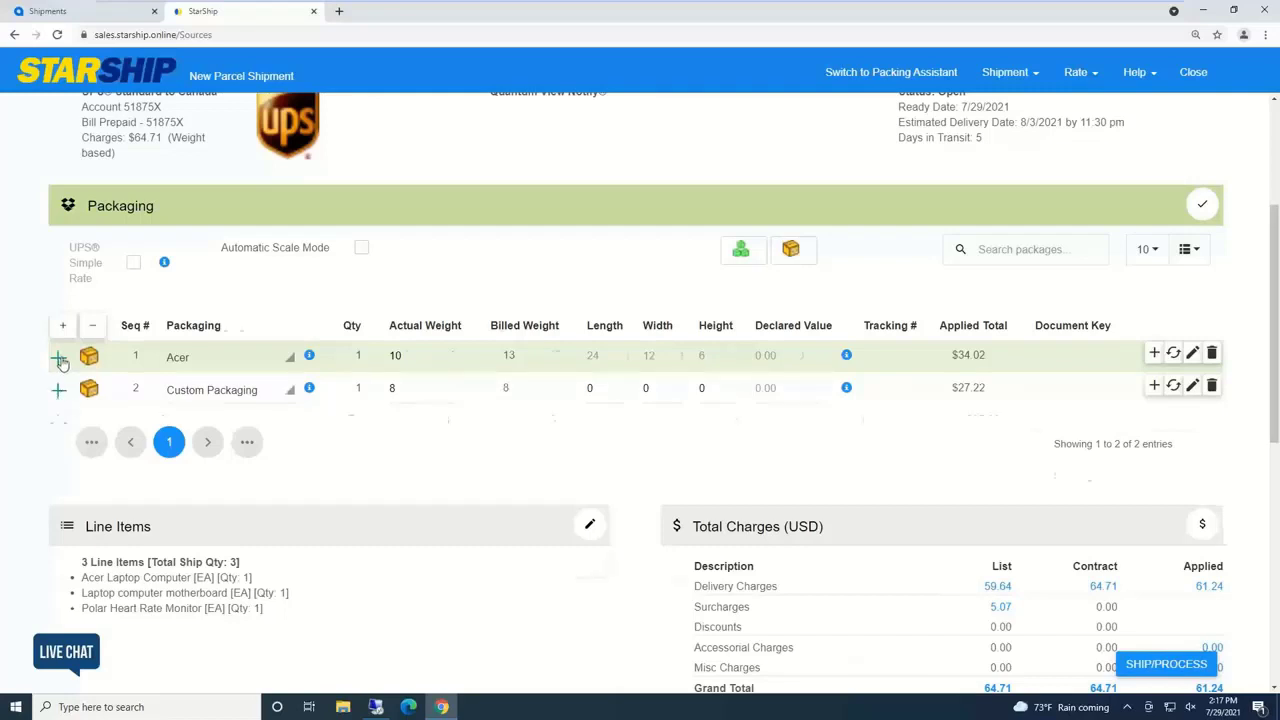
click(59, 359)
click(57, 421)
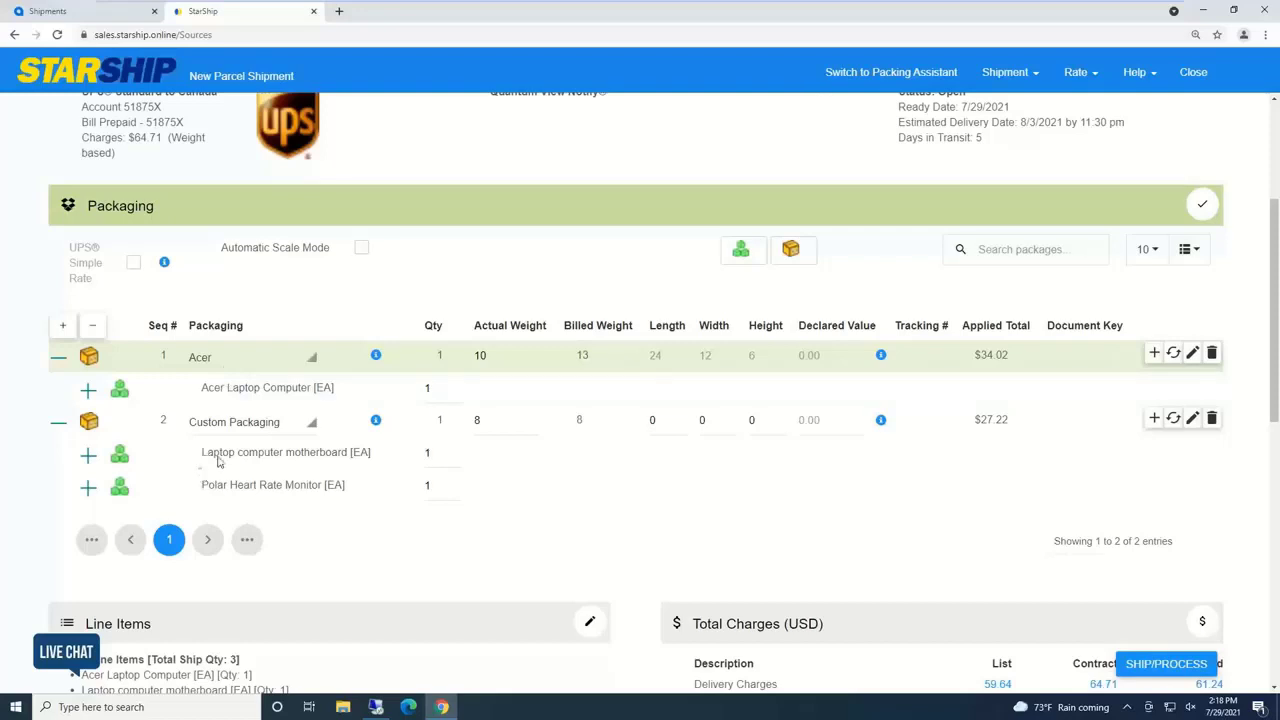
drag(220, 457, 215, 364)
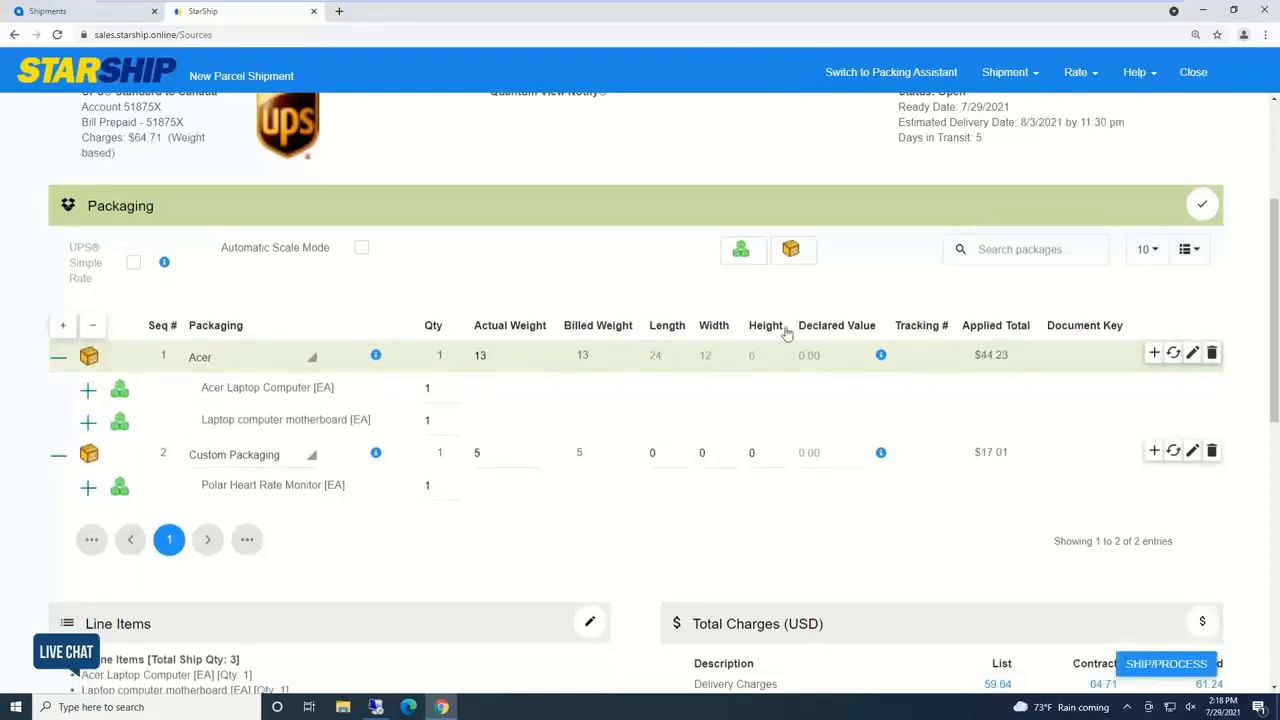
Step: Add an empty third package to the shipment and delete it again
click(791, 256)
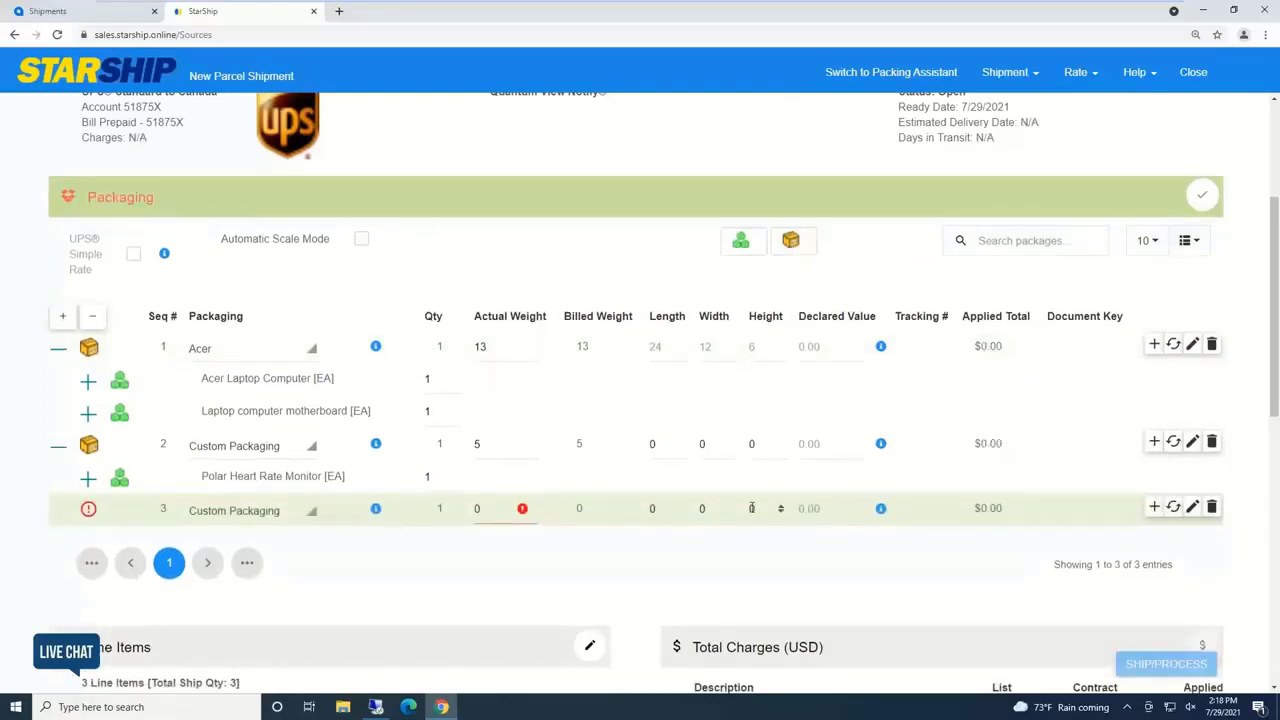
click(1211, 508)
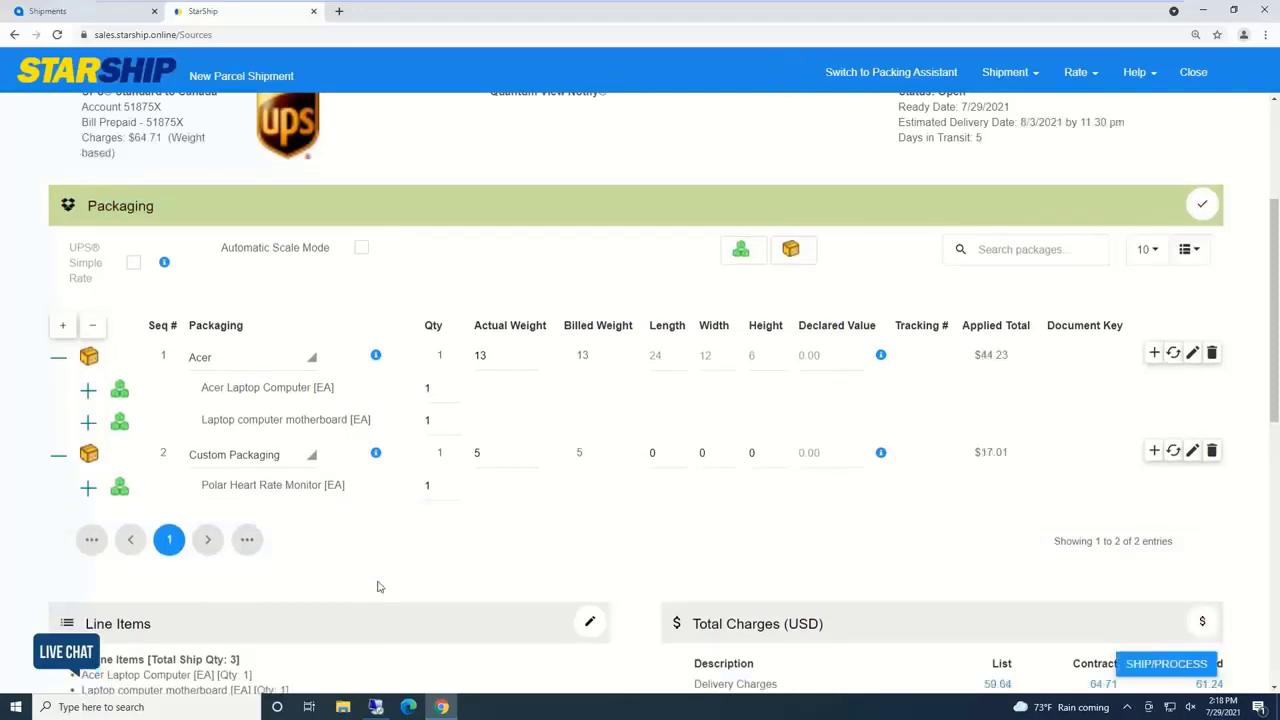
Step: Change the second package's packaging to Small and set the Acer package's actual weight to 10
click(236, 462)
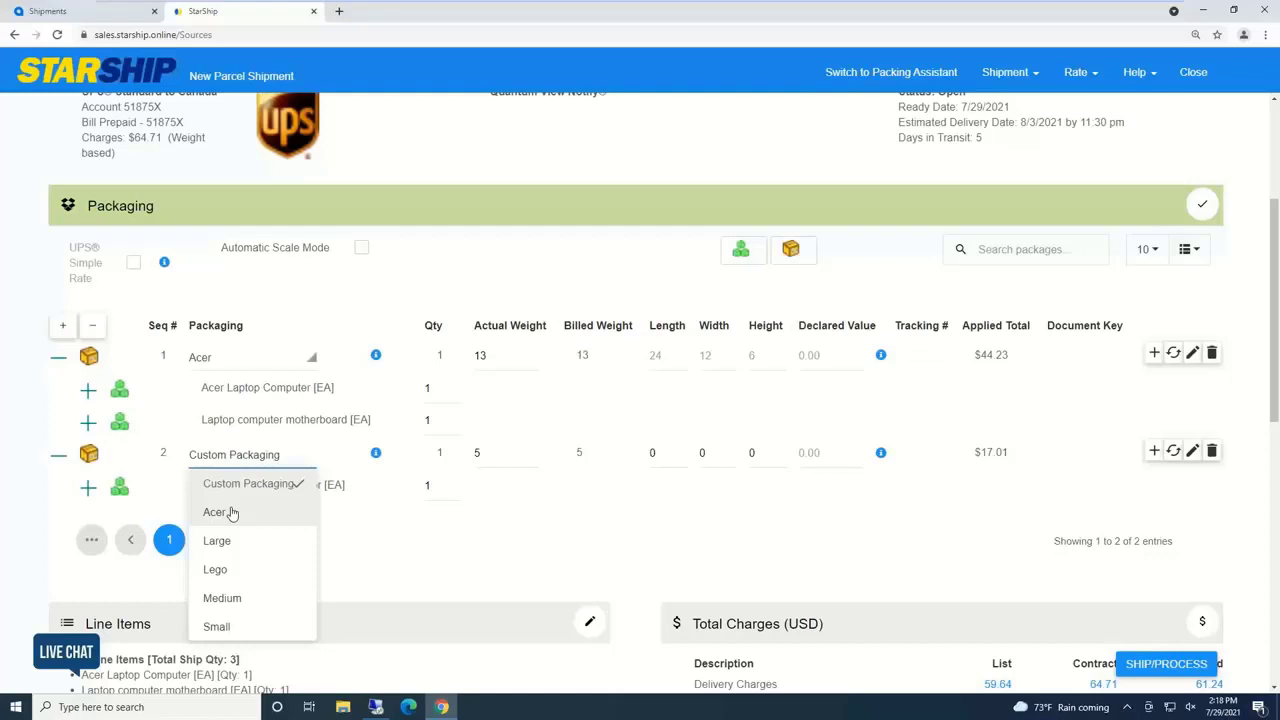
click(222, 626)
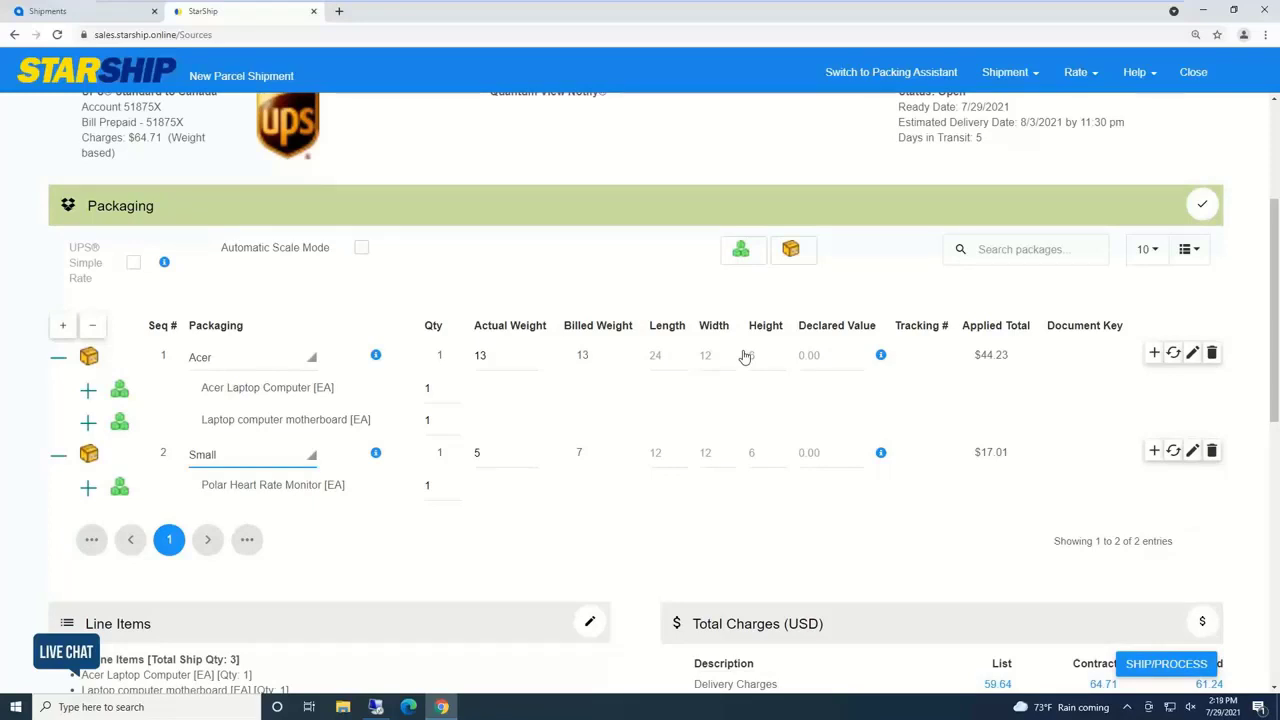
click(497, 354)
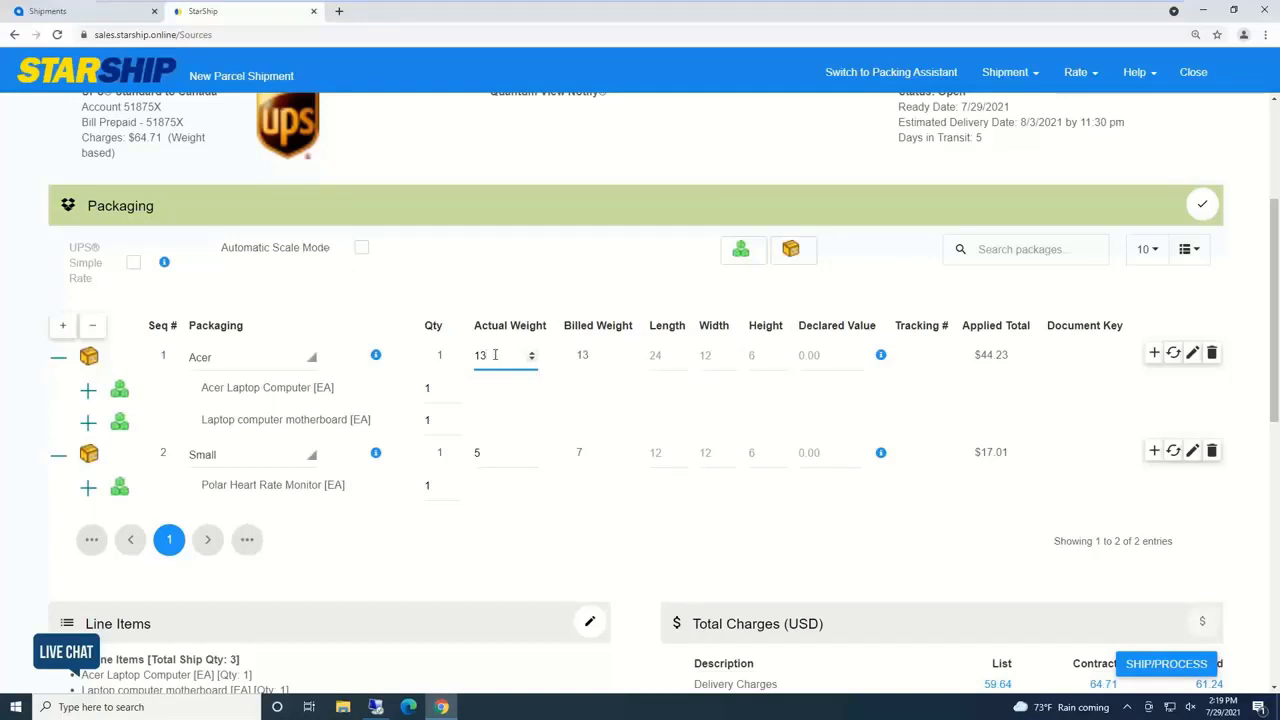
key(ctrl+a)
text(10)
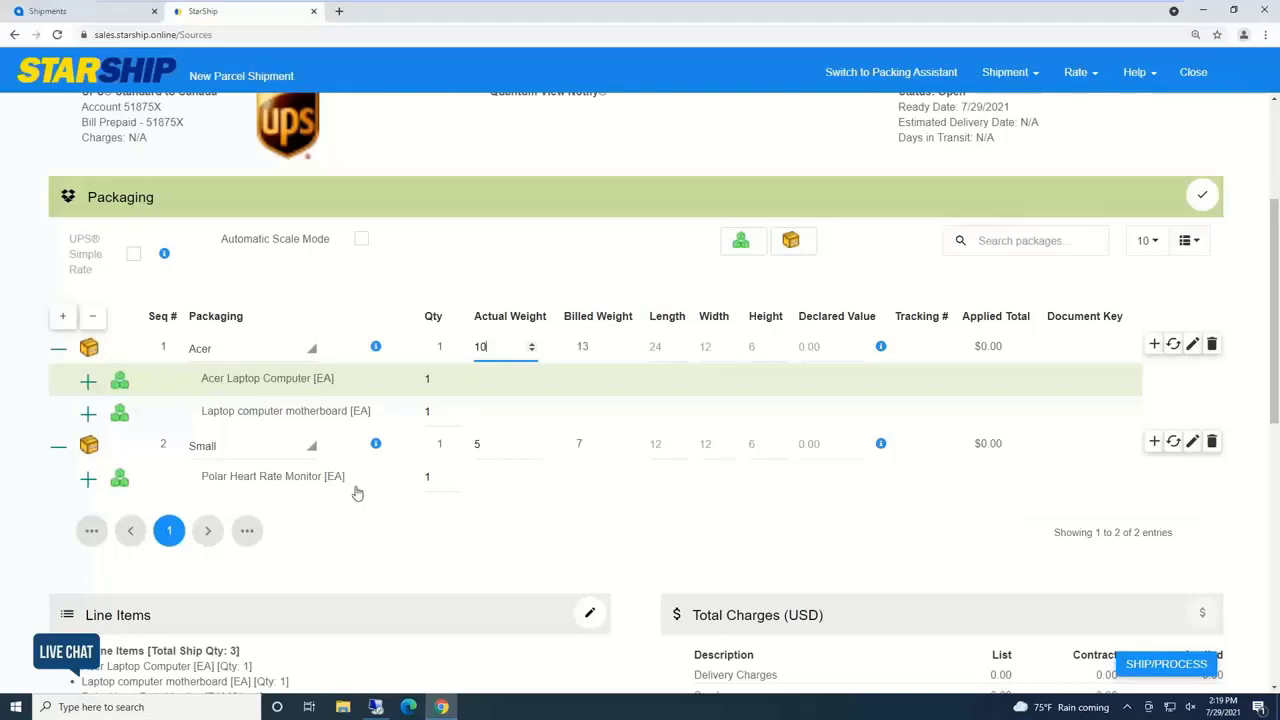
click(550, 499)
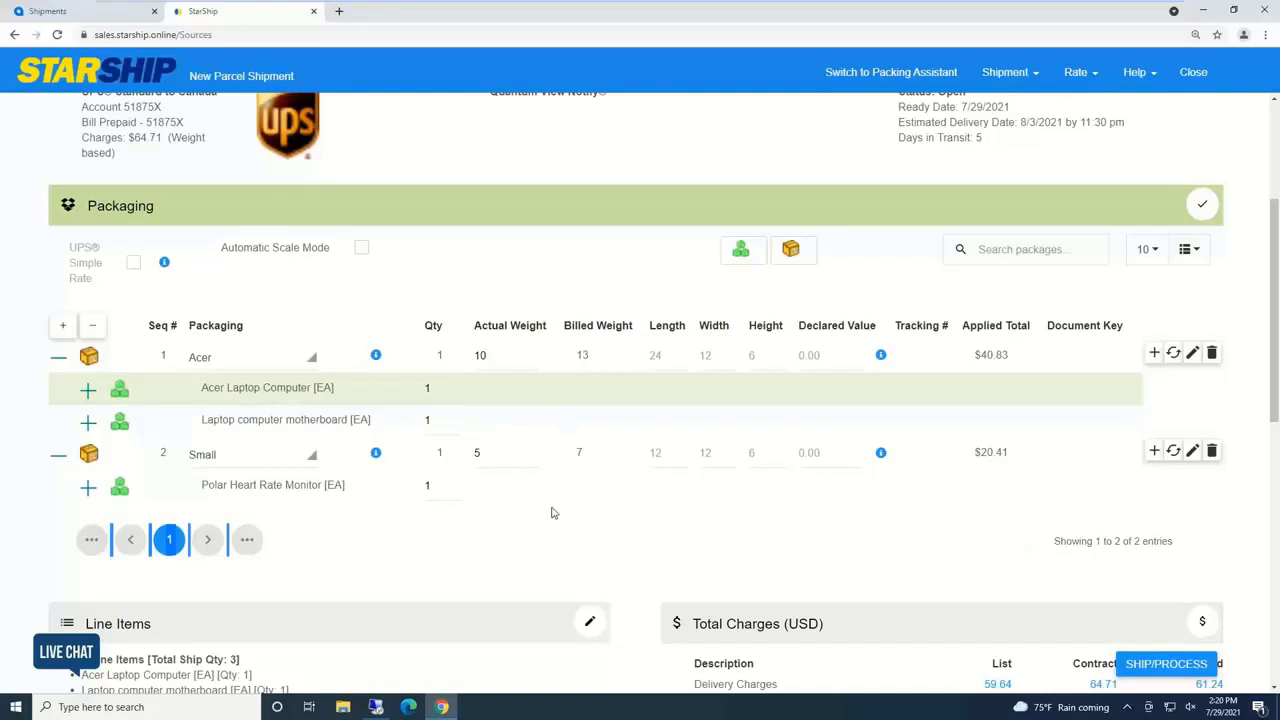
Step: Review the shipment details options and compare the parcel carriers' rate quotes for the repacked shipment
scroll(552, 514, up, 2)
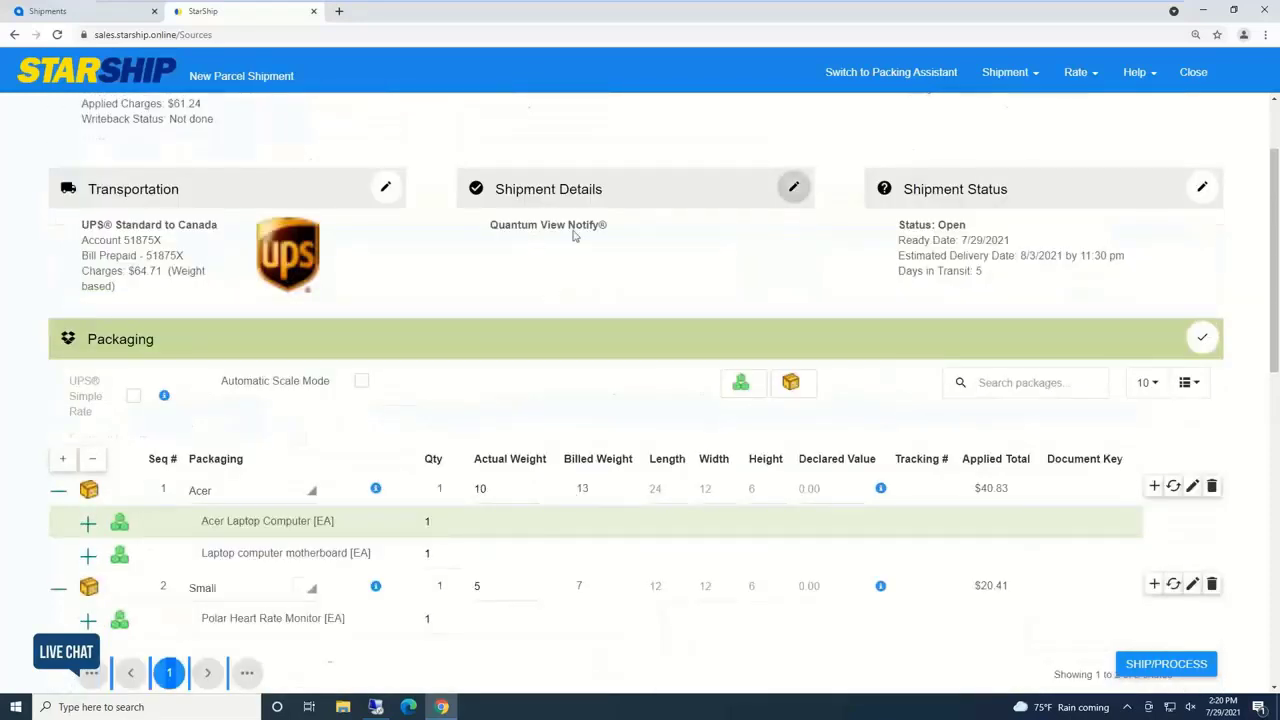
click(793, 187)
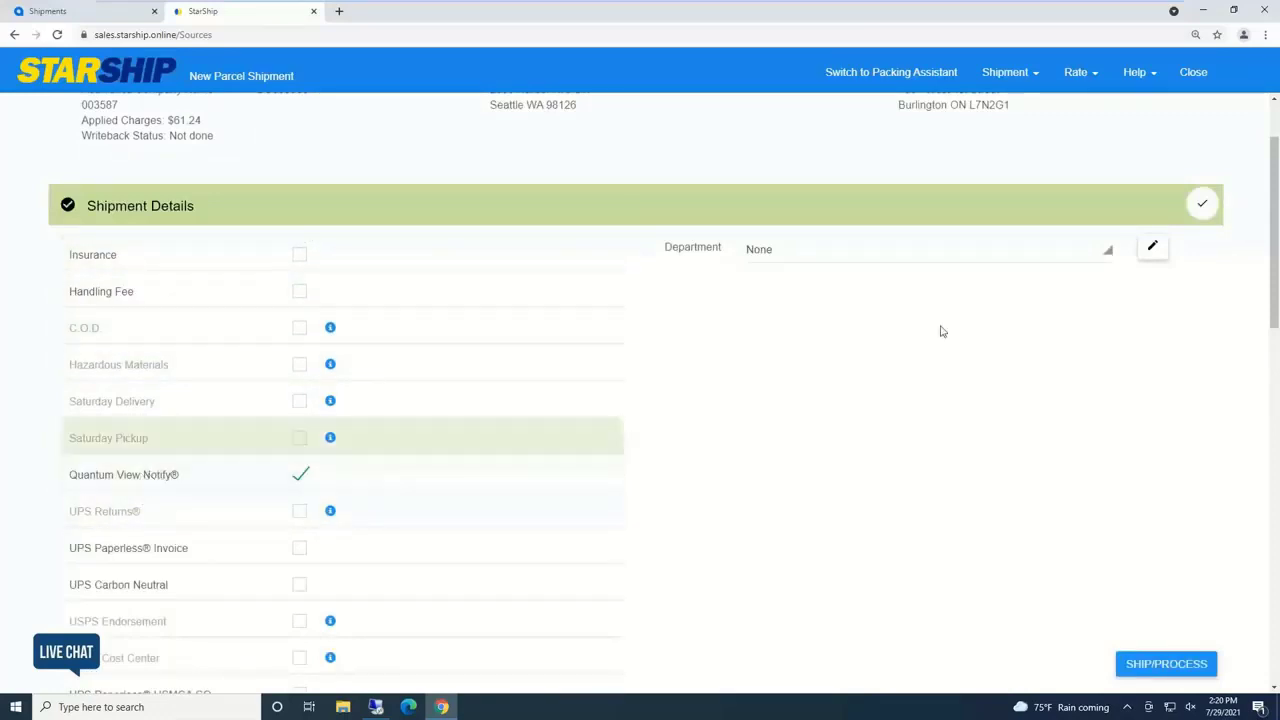
click(1201, 206)
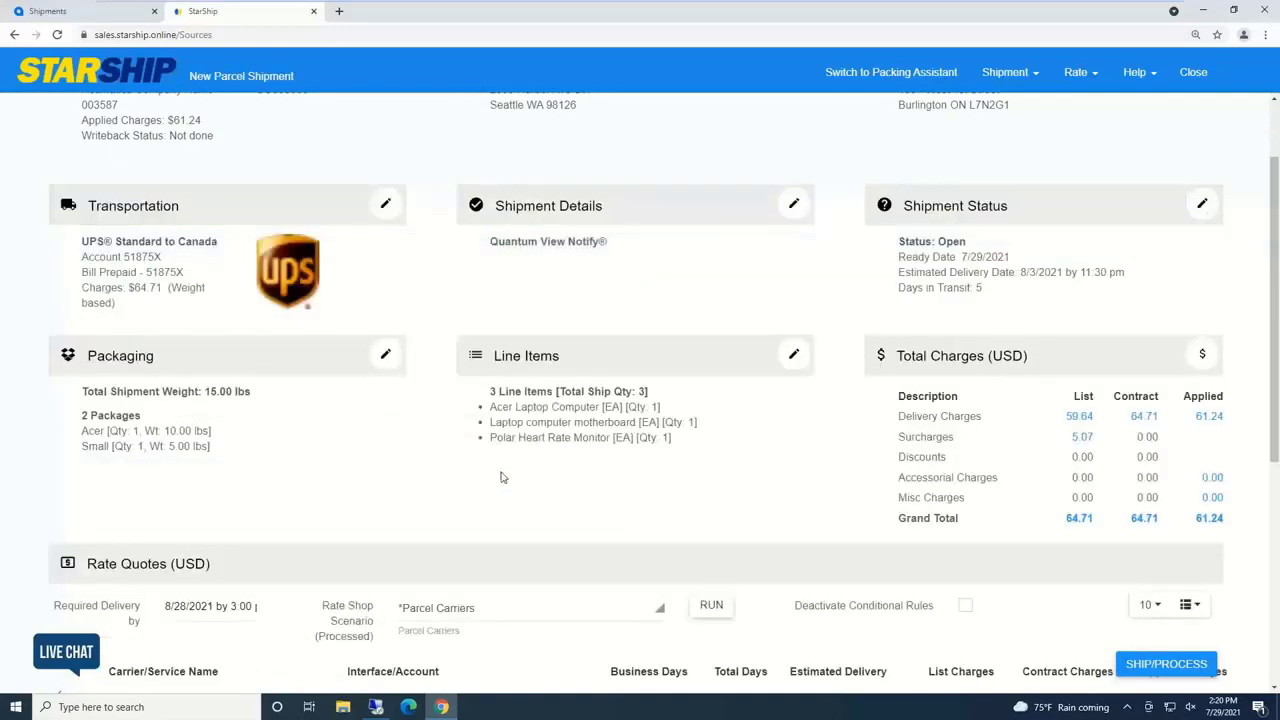
scroll(506, 478, down, 1)
scroll(506, 478, down, 1)
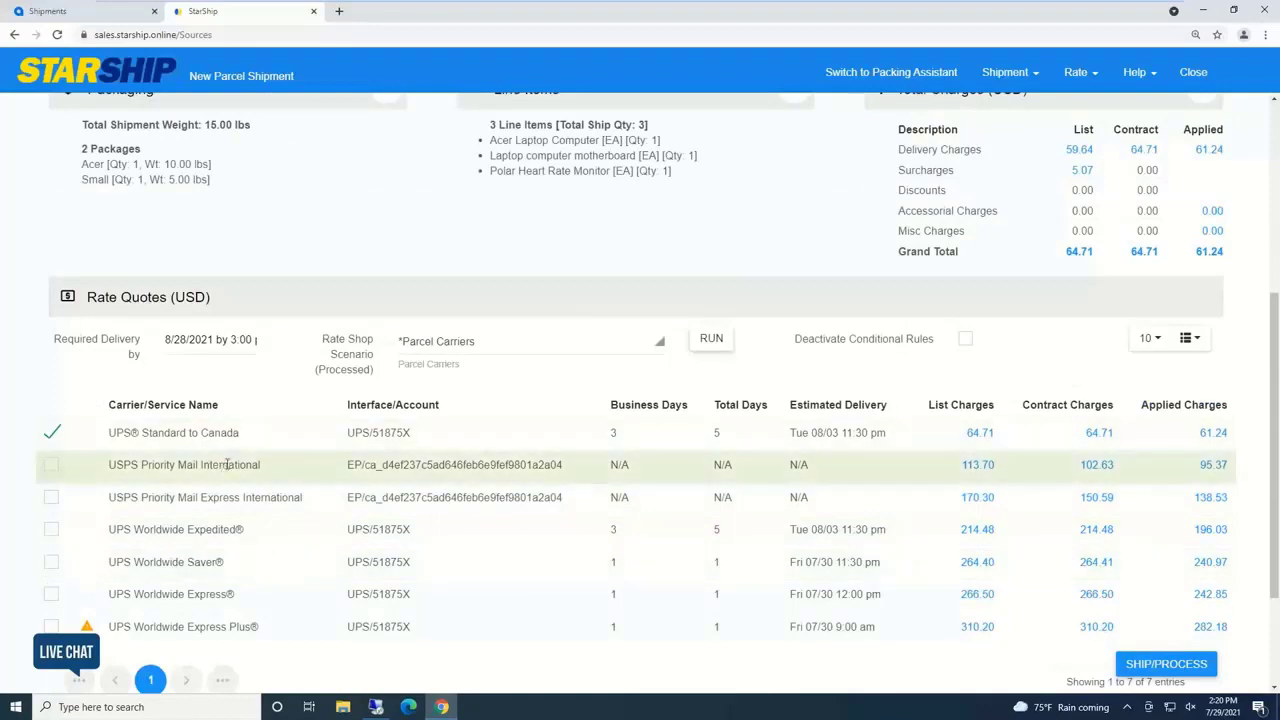
scroll(226, 465, down, 1)
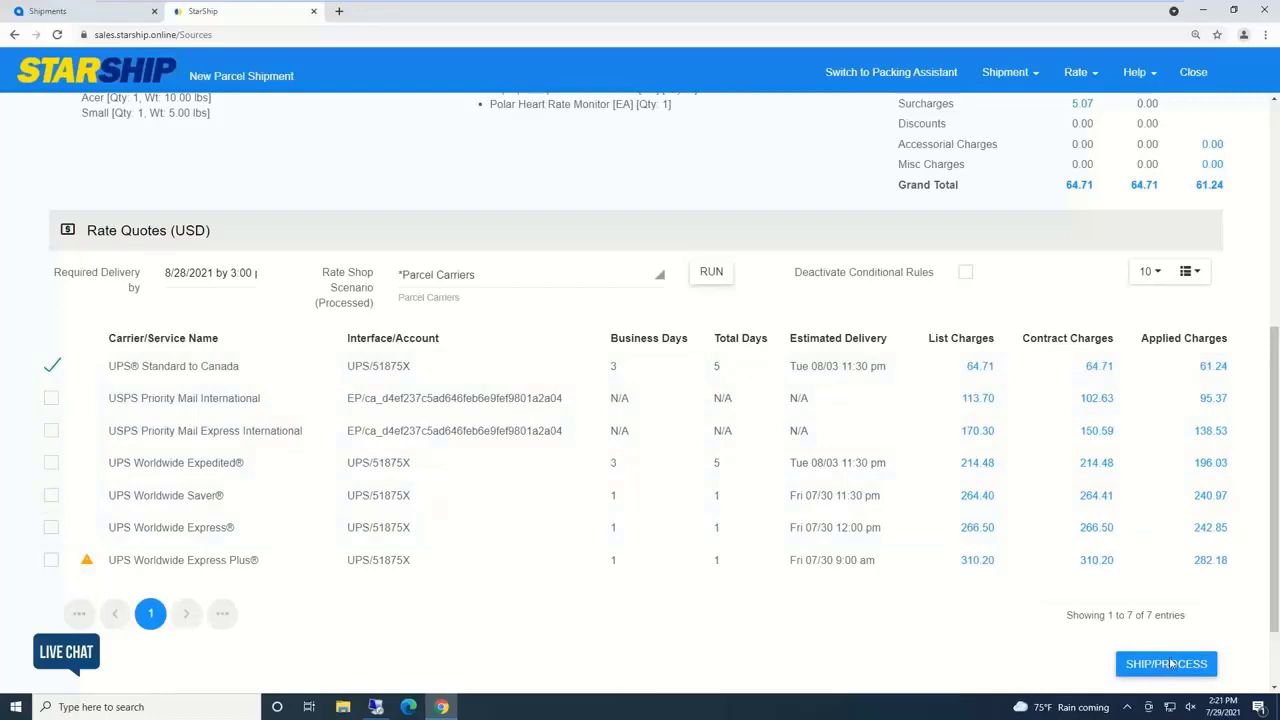
Step: Ship and process the parcel shipment, and open the first generated document with the shipping label and packing list
click(1028, 76)
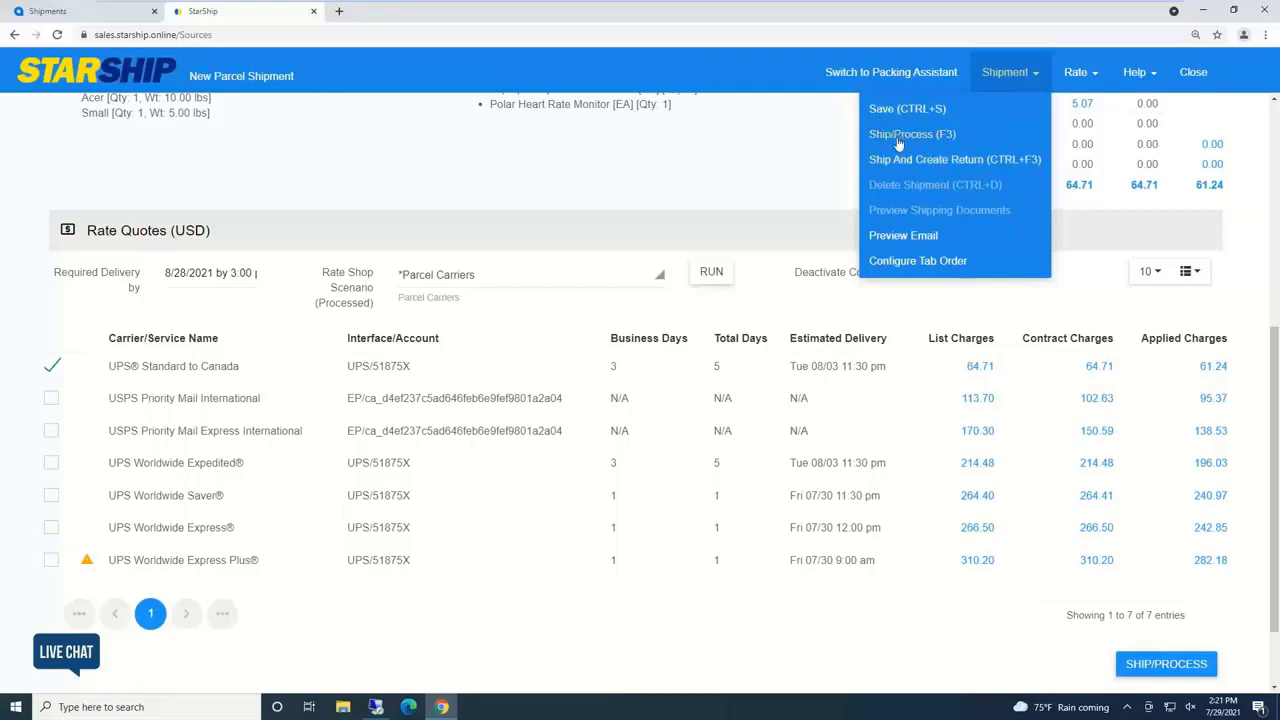
click(898, 137)
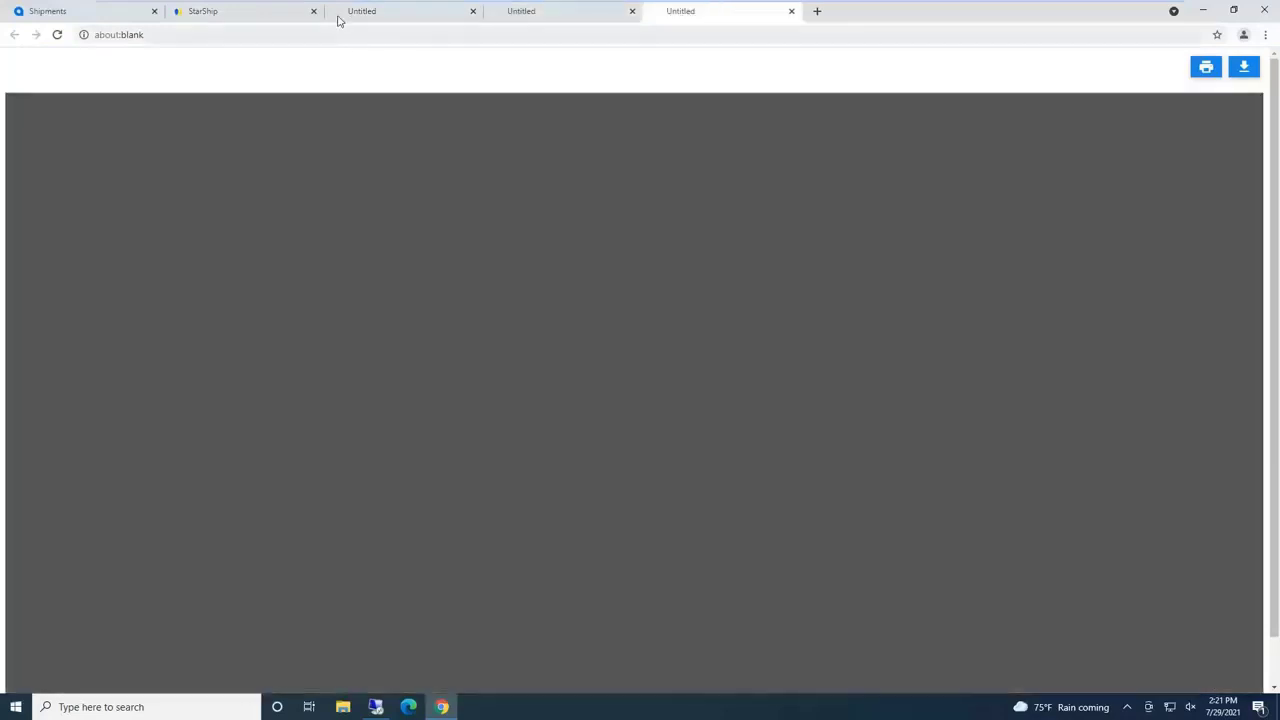
click(343, 17)
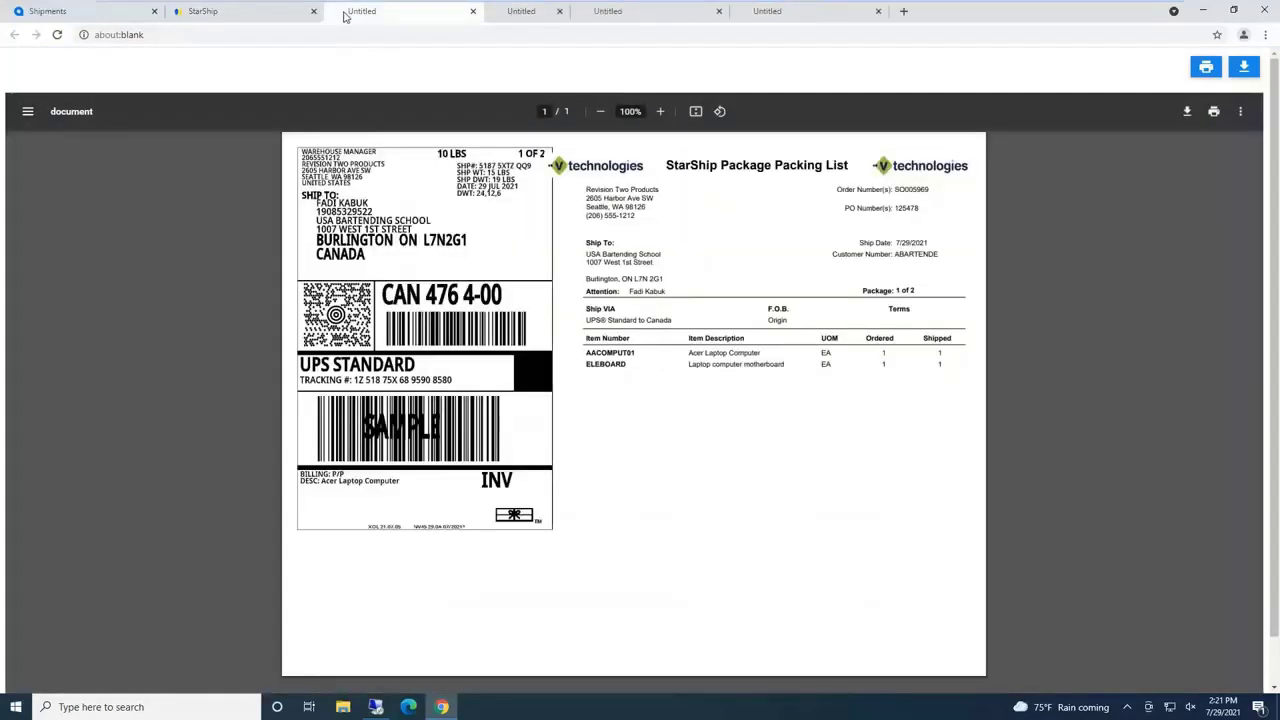